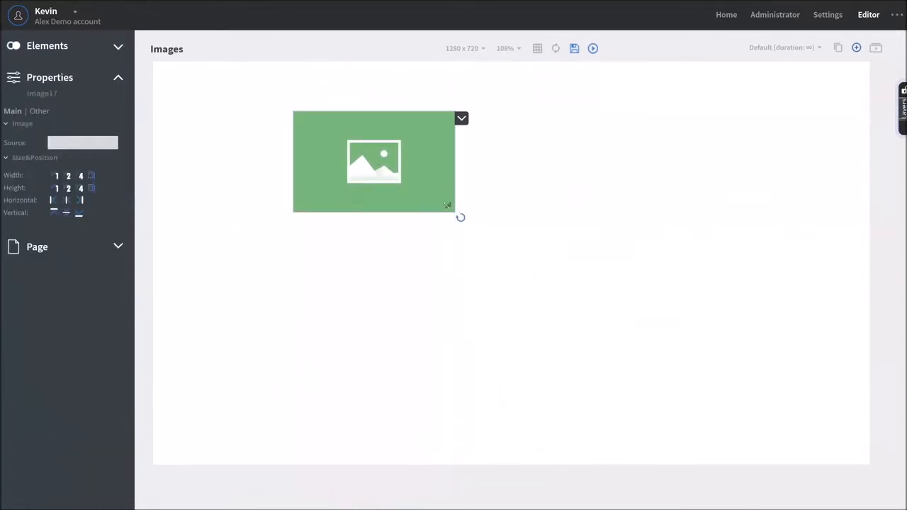
# - Size the image placeholder to a quarter of the page's width and height, and centre it horizontally and vertically on the page
pyautogui.moveTo(447, 206); pyautogui.dragTo(541, 230)
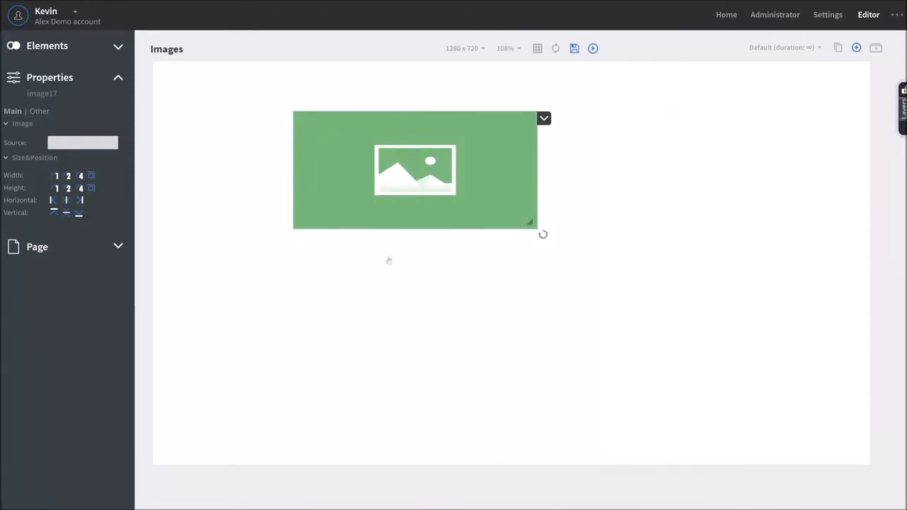
pyautogui.click(81, 176)
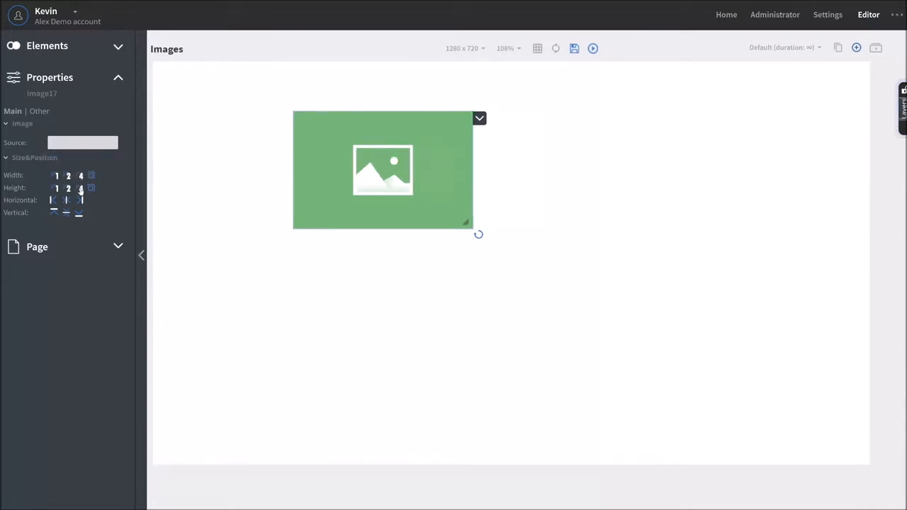
pyautogui.click(81, 189)
pyautogui.click(66, 201)
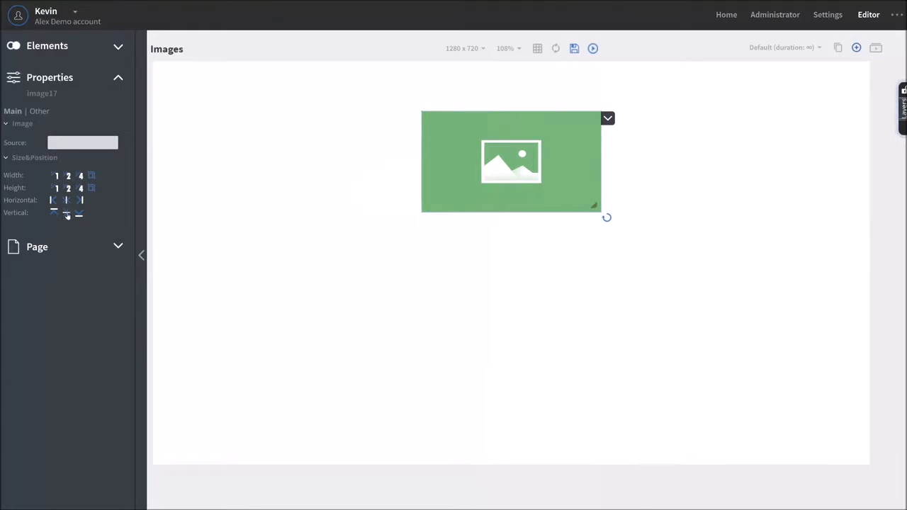
pyautogui.click(67, 214)
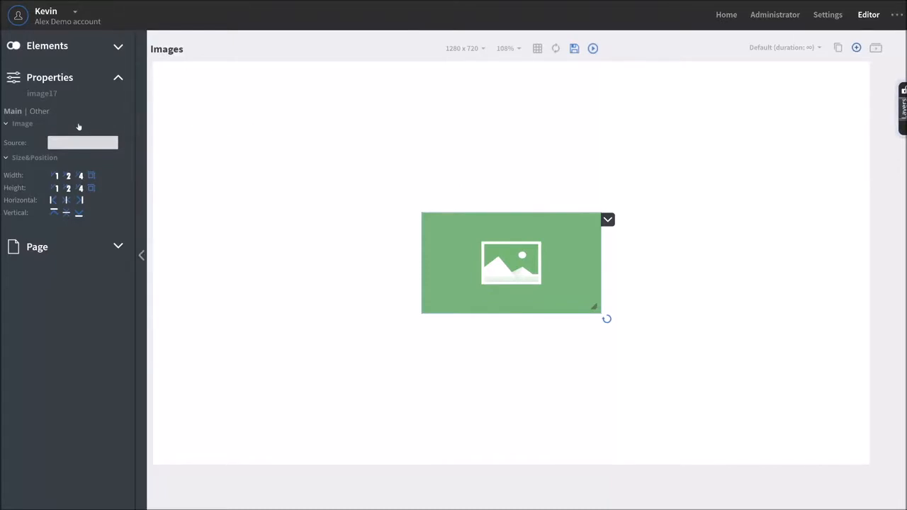
# - Examine the image source options, including the image templates and the direct link entry, and return to the account's own files
pyautogui.moveTo(58, 142)
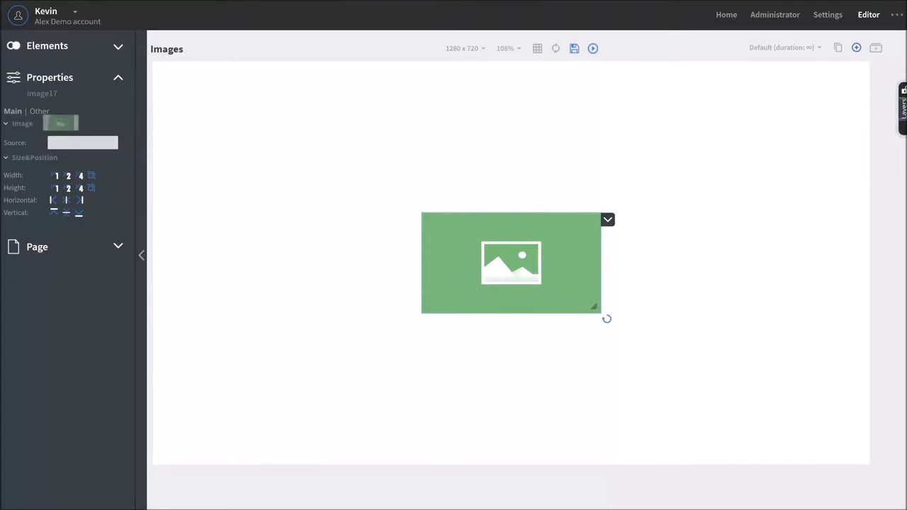
pyautogui.click(71, 143)
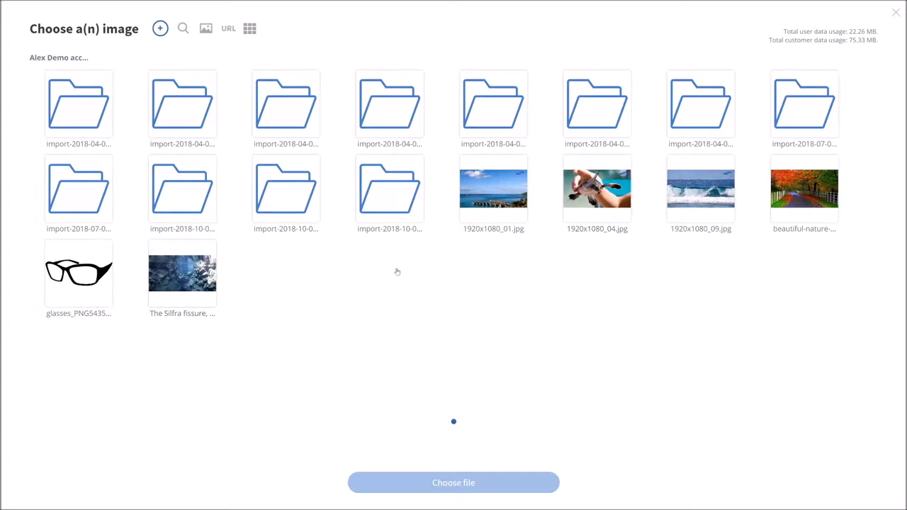
pyautogui.click(206, 30)
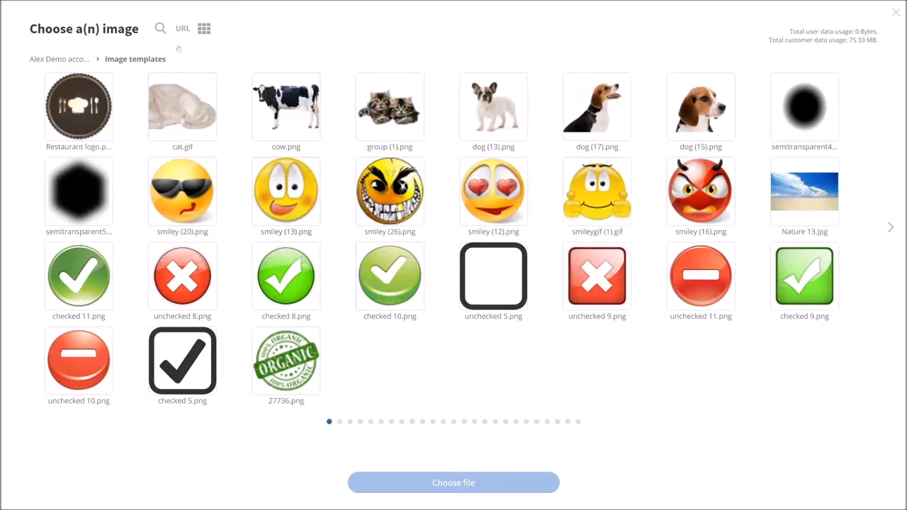
pyautogui.click(182, 30)
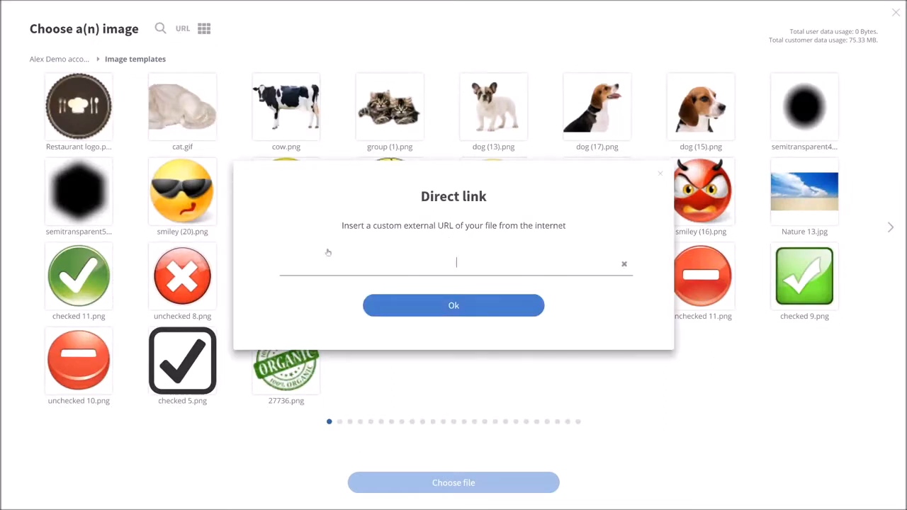
pyautogui.click(659, 175)
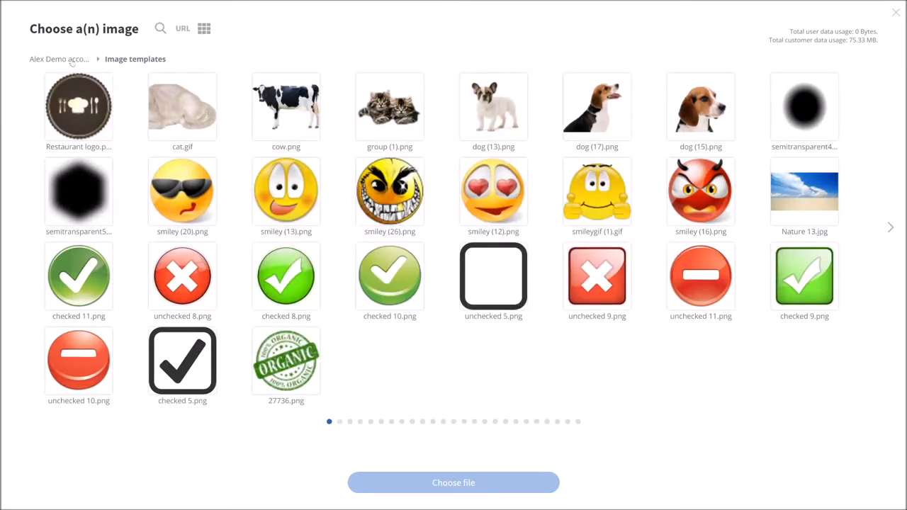
pyautogui.click(71, 60)
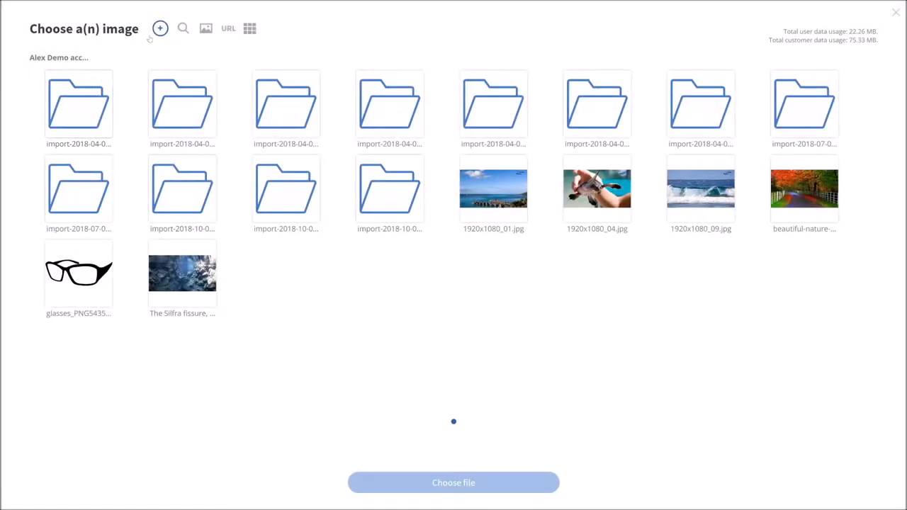
# - Upload the glasses PNG from the Pictures folder and delete the duplicate copy from the file library
pyautogui.moveTo(160, 29)
pyautogui.click(191, 30)
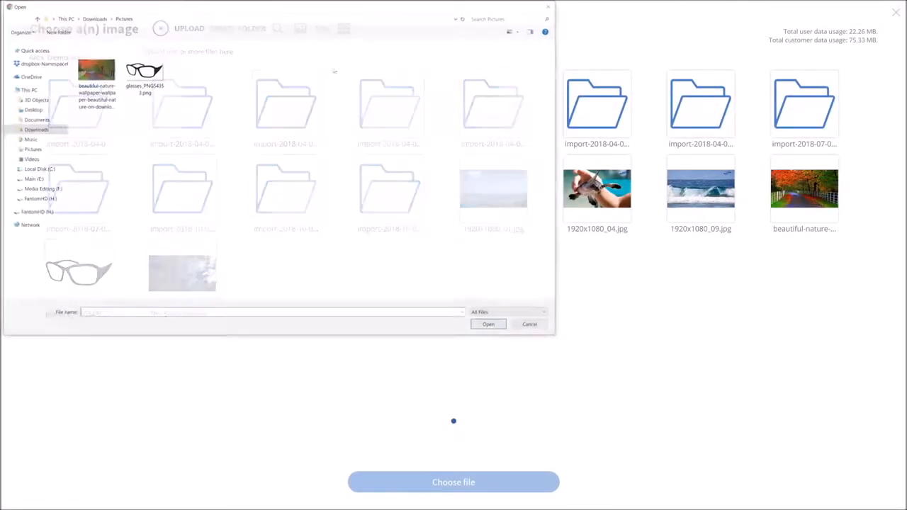
pyautogui.click(143, 71)
pyautogui.click(489, 326)
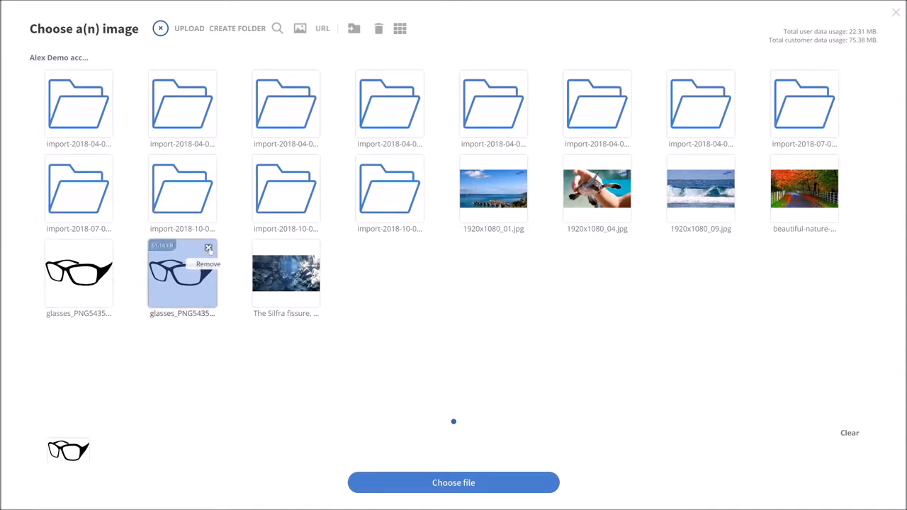
pyautogui.click(208, 248)
pyautogui.click(444, 306)
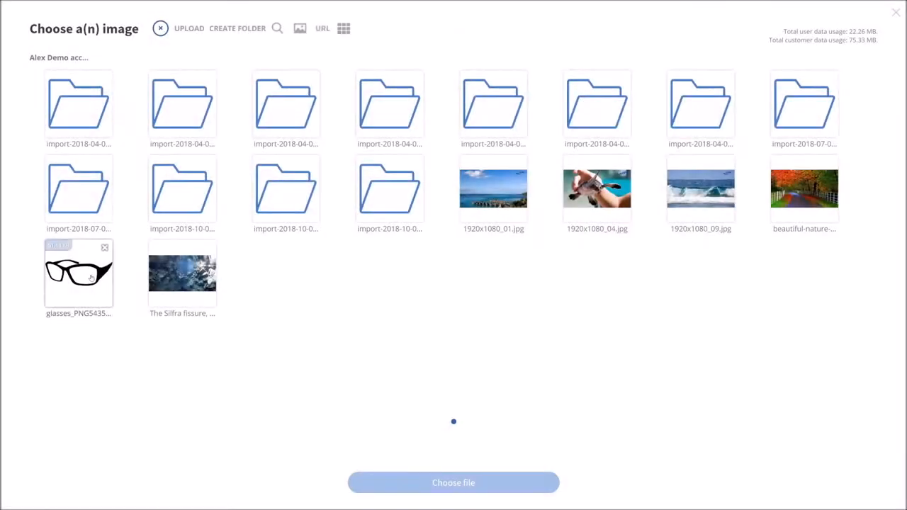
# - Use glasses_PNG54353.png as the placeholder's image and move the glasses lower on the page
pyautogui.click(101, 276)
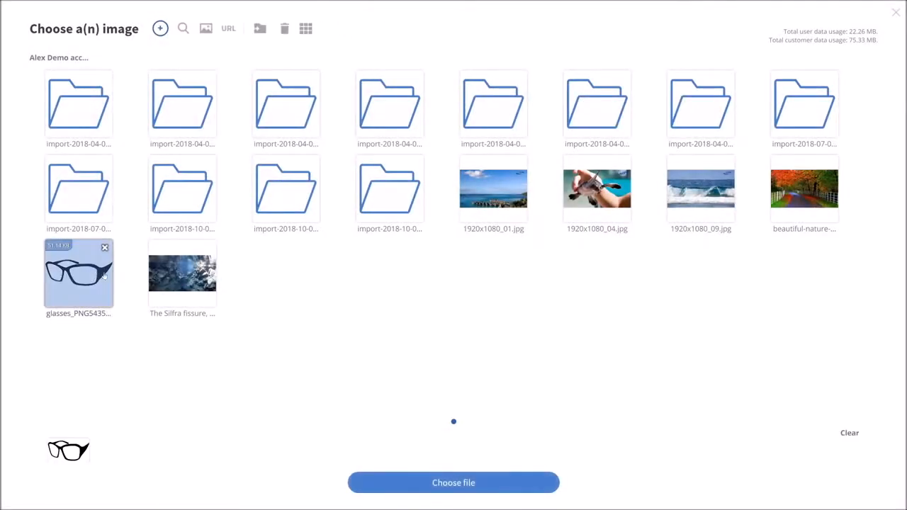
pyautogui.click(448, 482)
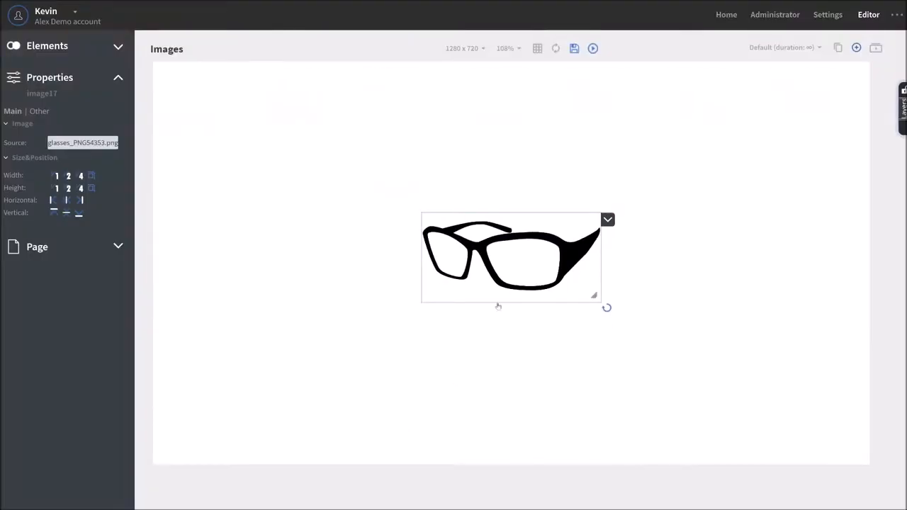
pyautogui.moveTo(529, 266); pyautogui.dragTo(496, 335)
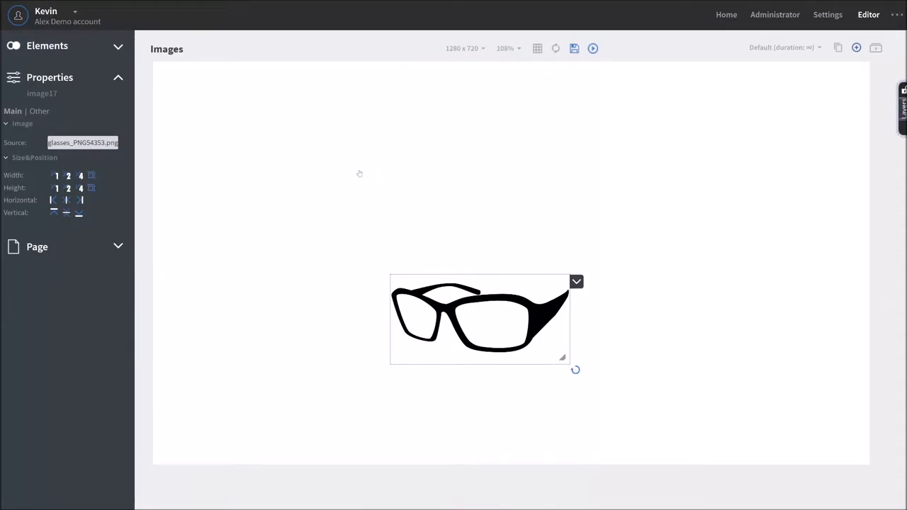
# - Add an image element with the Silfra fissure picture in the page's upper left corner, sized to half the page's width and height
pyautogui.click(118, 46)
pyautogui.moveTo(49, 88); pyautogui.dragTo(280, 113)
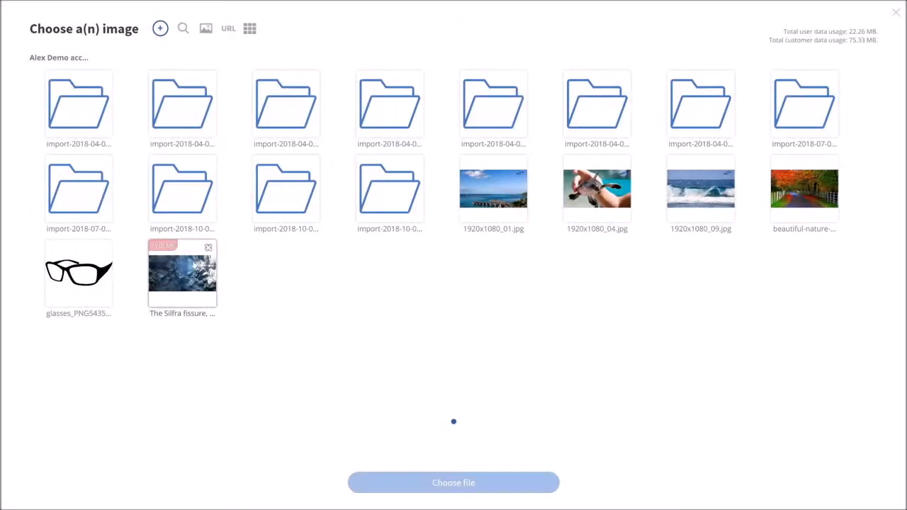
pyautogui.click(182, 272)
pyautogui.click(452, 483)
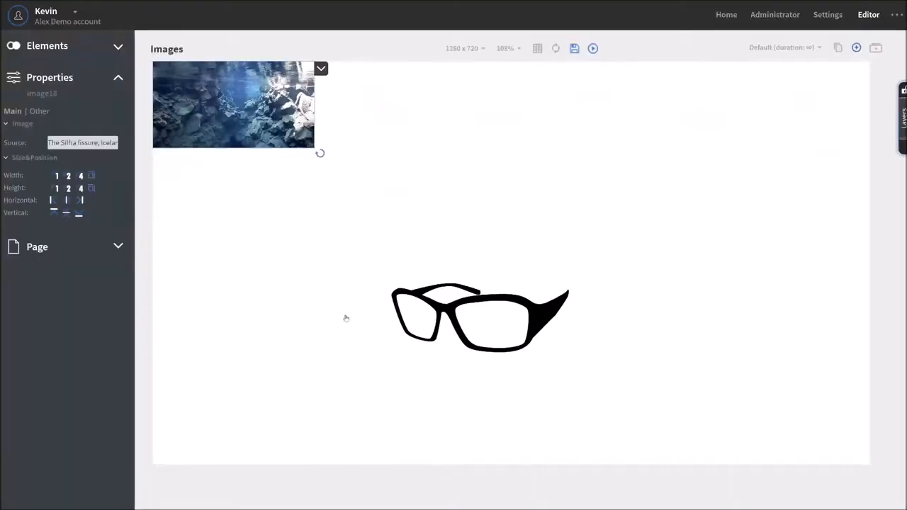
pyautogui.click(69, 176)
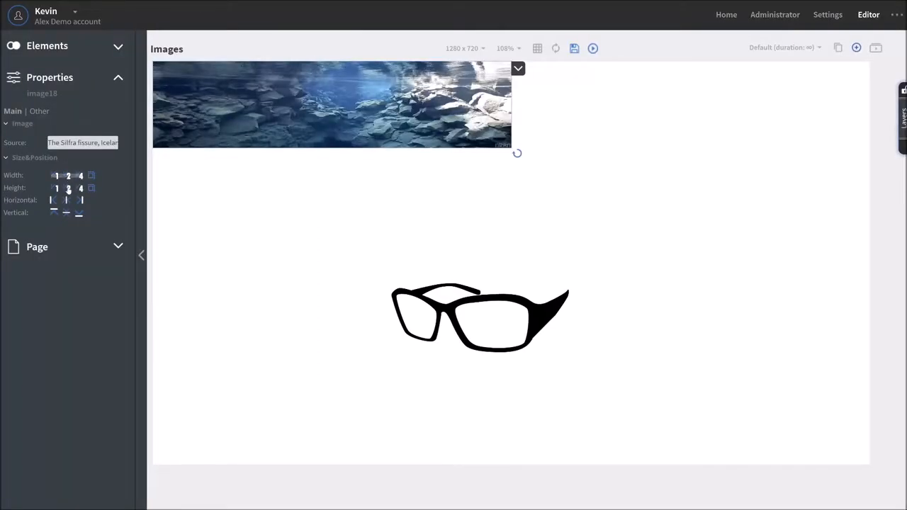
pyautogui.click(68, 188)
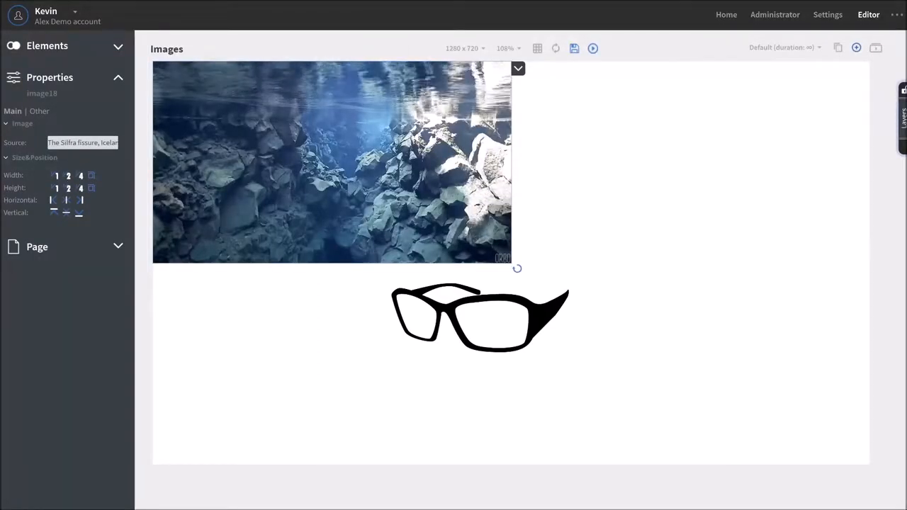
# - Shift the glasses beneath the Silfra picture and add an enlarged image element with the beautiful-nature picture in the page's upper right area
pyautogui.moveTo(497, 325); pyautogui.dragTo(439, 340)
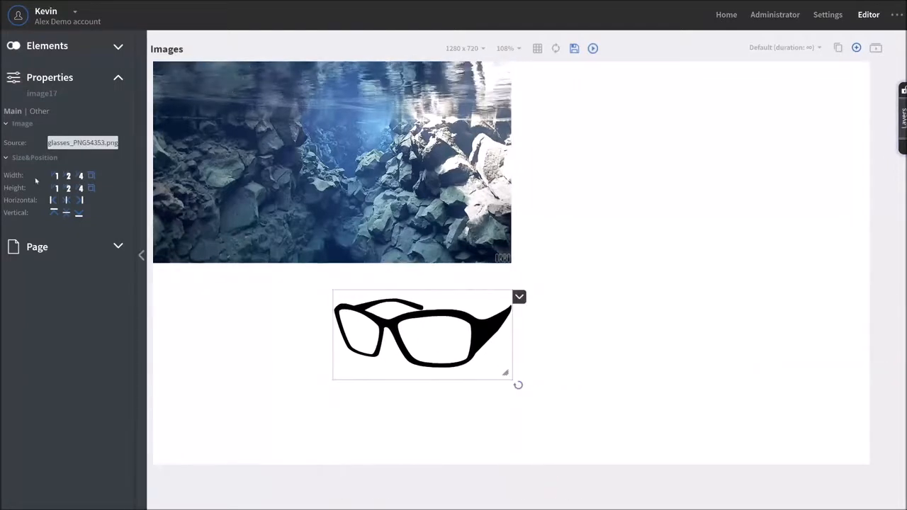
pyautogui.click(62, 46)
pyautogui.moveTo(48, 88); pyautogui.dragTo(671, 214)
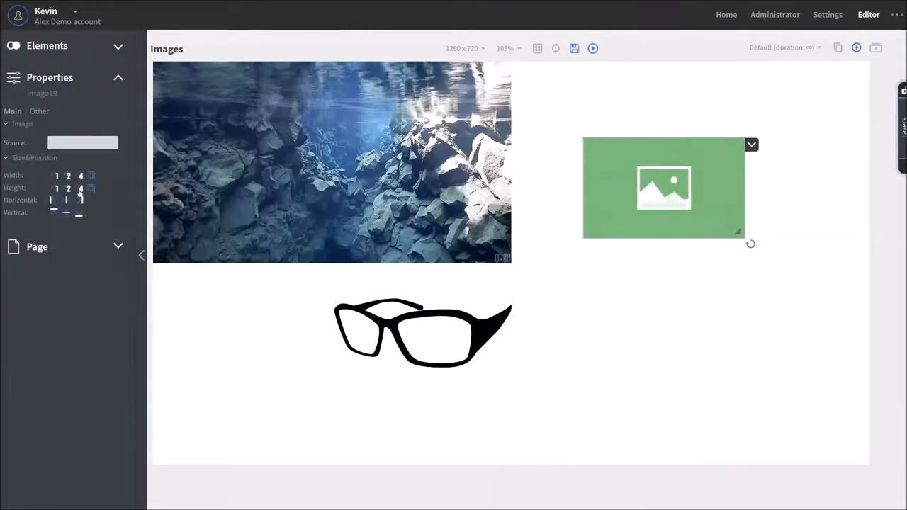
pyautogui.click(84, 144)
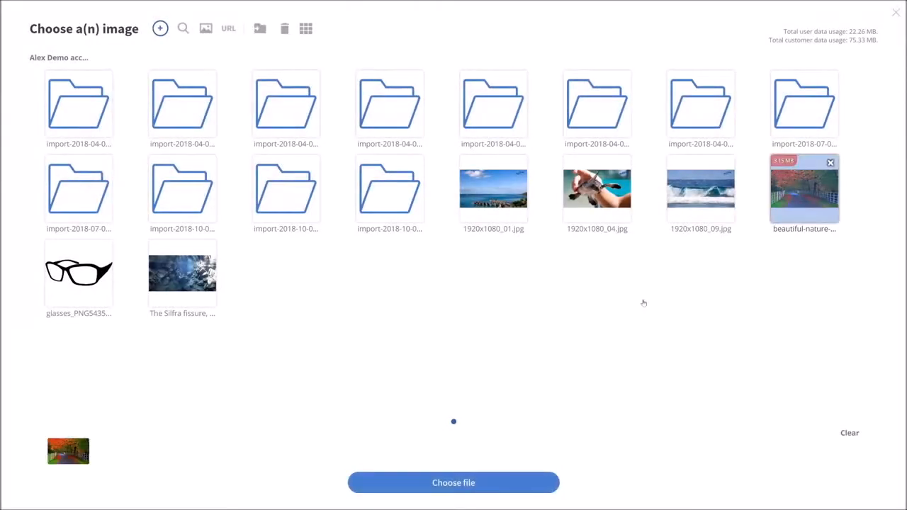
pyautogui.click(506, 486)
pyautogui.moveTo(751, 233); pyautogui.dragTo(809, 294)
pyautogui.moveTo(708, 207); pyautogui.dragTo(737, 221)
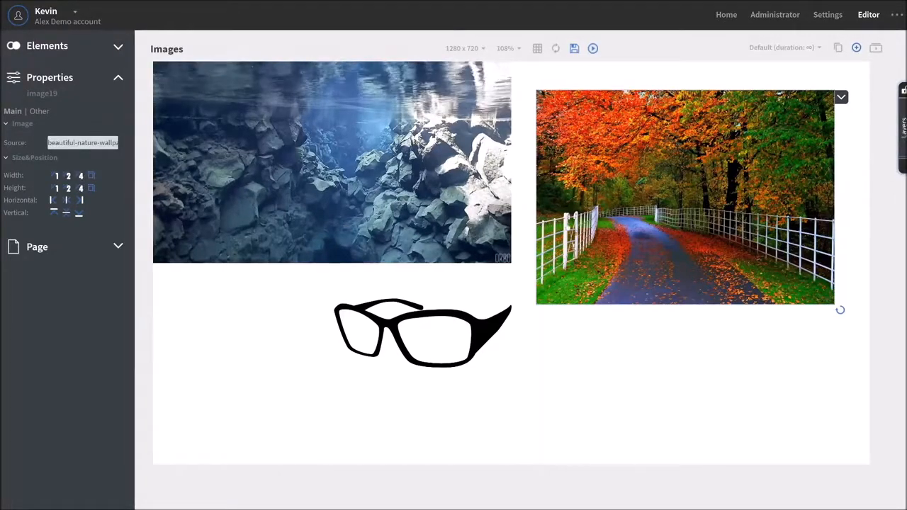
# - Try the beautiful-nature picture as the glasses image's background, move the image to check it, and remove the background
pyautogui.click(38, 111)
pyautogui.click(400, 322)
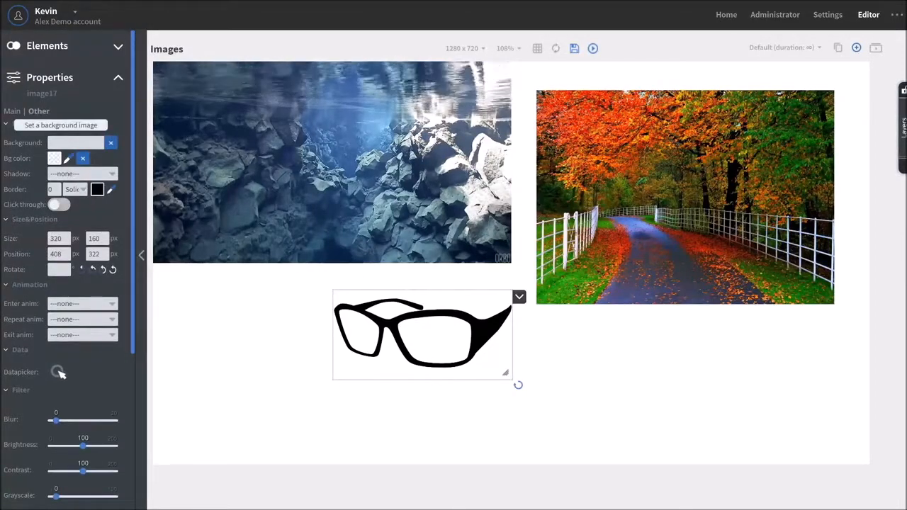
pyautogui.click(75, 142)
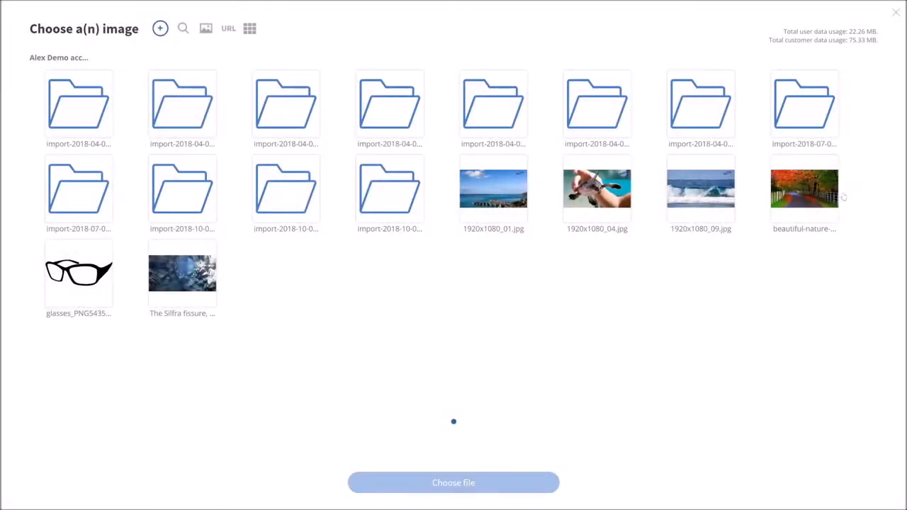
pyautogui.click(829, 198)
pyautogui.click(481, 486)
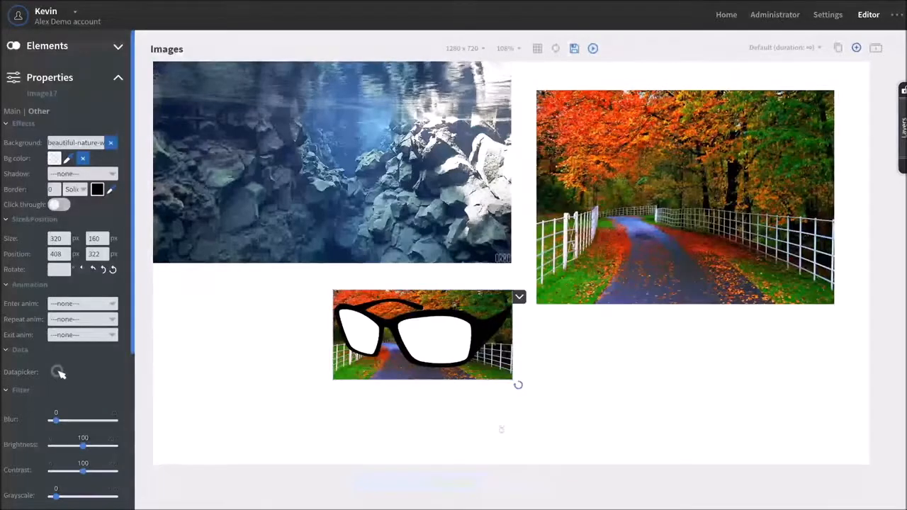
pyautogui.moveTo(363, 366); pyautogui.dragTo(408, 352)
pyautogui.click(110, 142)
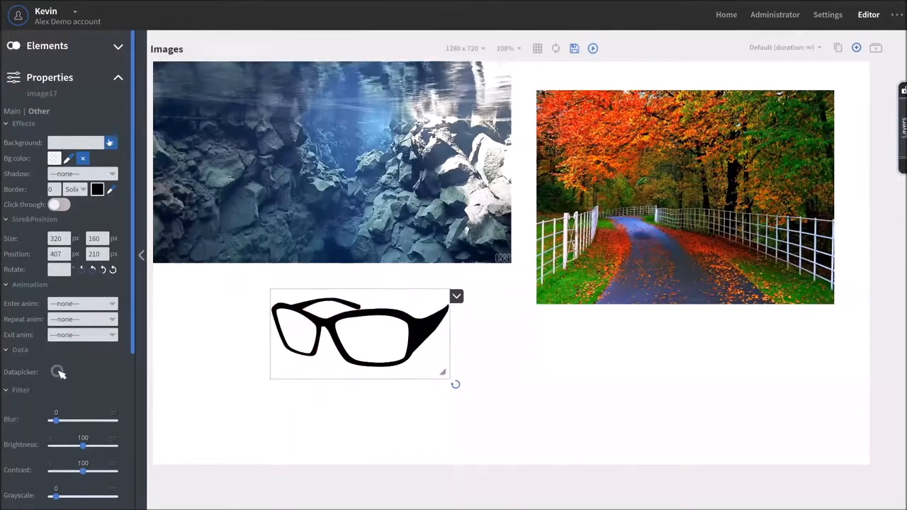
# - Apply and clear the background colour #482727 on the glasses image, moving the image to about position 416, 293 px in between
pyautogui.click(55, 158)
pyautogui.click(426, 286)
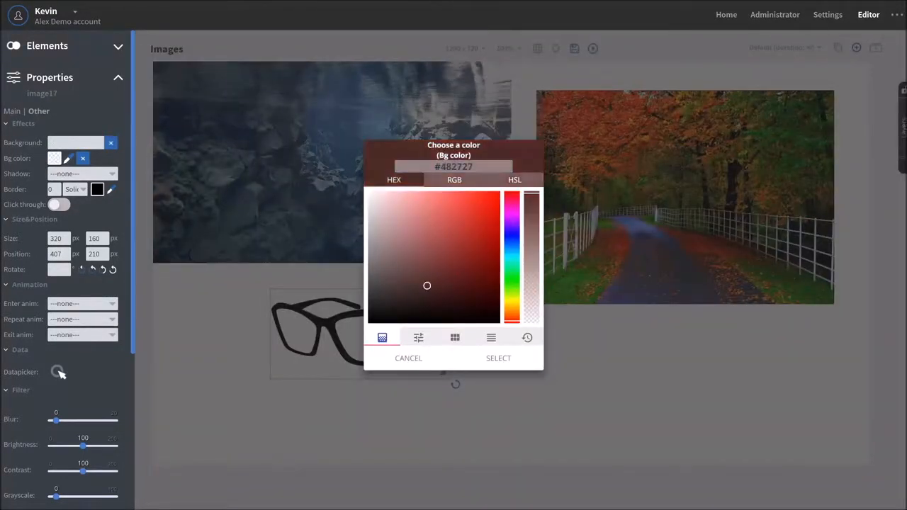
pyautogui.click(483, 362)
pyautogui.moveTo(399, 340); pyautogui.dragTo(445, 346)
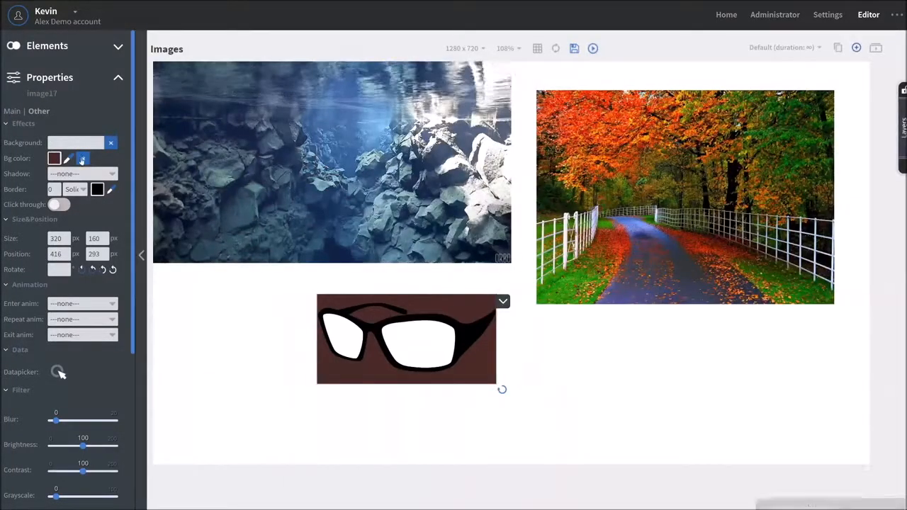
pyautogui.click(83, 159)
# - Try a dark medium shadow and a border width of 1 on the glasses image, and reset them to none and 0
pyautogui.click(77, 173)
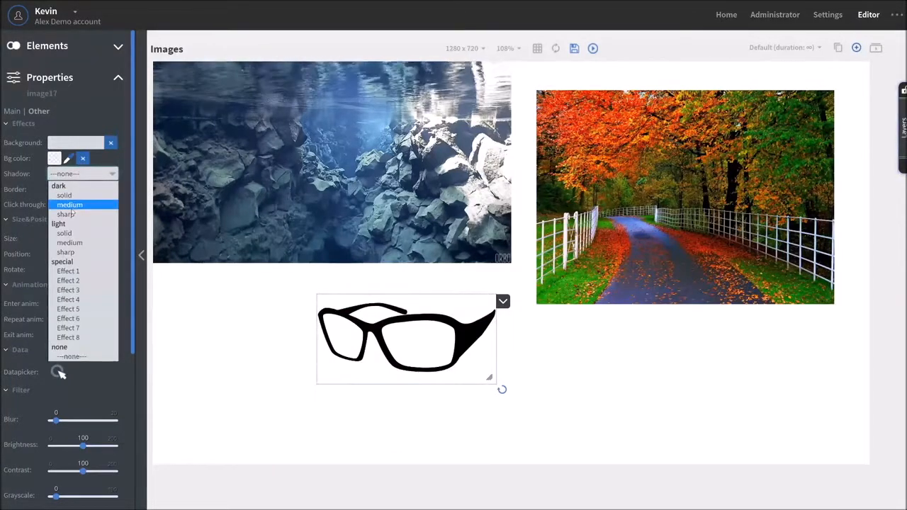
pyautogui.click(69, 205)
pyautogui.moveTo(55, 189); pyautogui.dragTo(41, 190)
pyautogui.write('1')
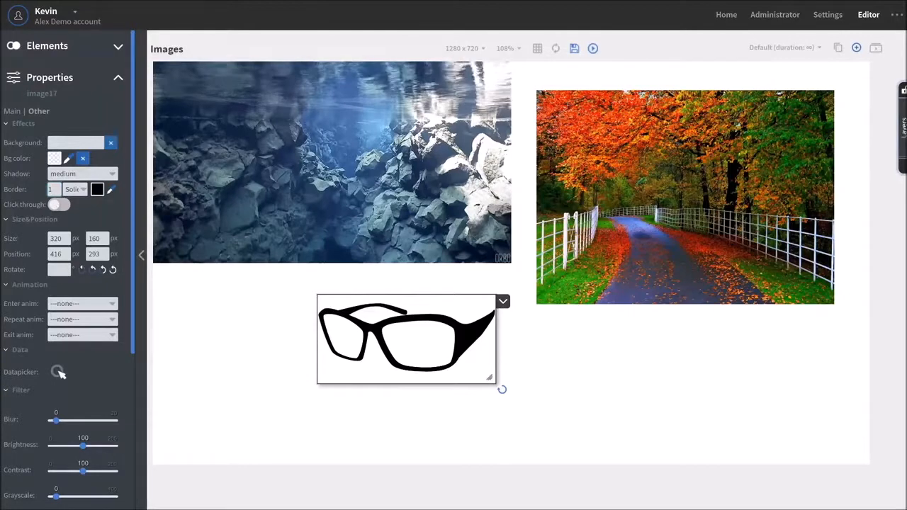
pyautogui.write('0')
pyautogui.click(100, 176)
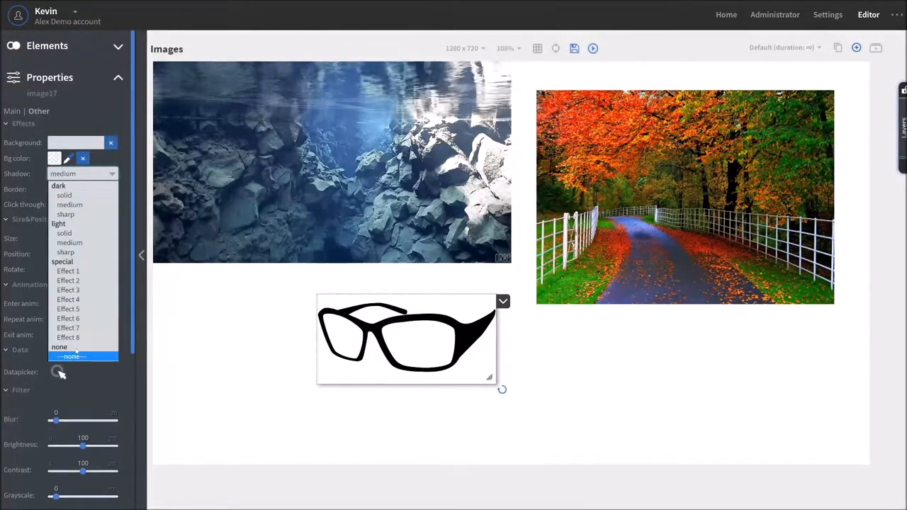
pyautogui.click(77, 355)
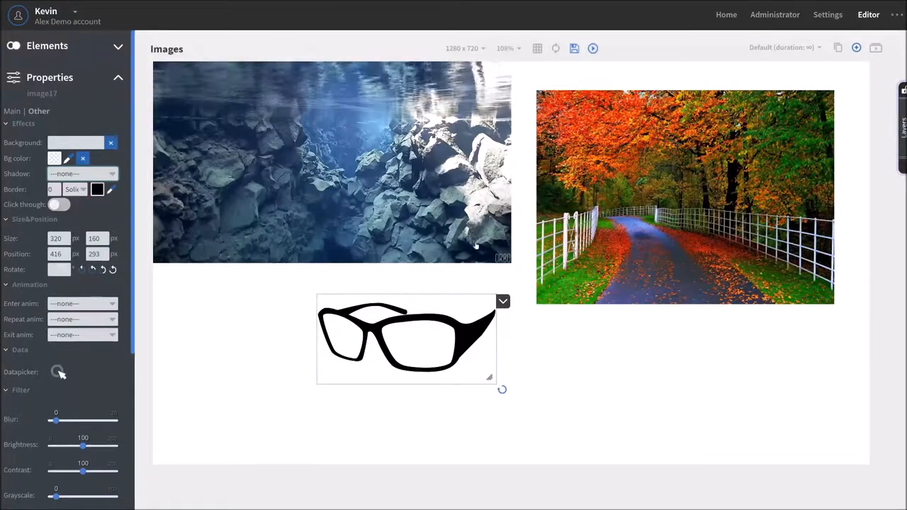
# - Set the enter animation to fadeIn for the Silfra picture and to bounceIn for the autumn road picture
pyautogui.scroll(-3, 111, 270)
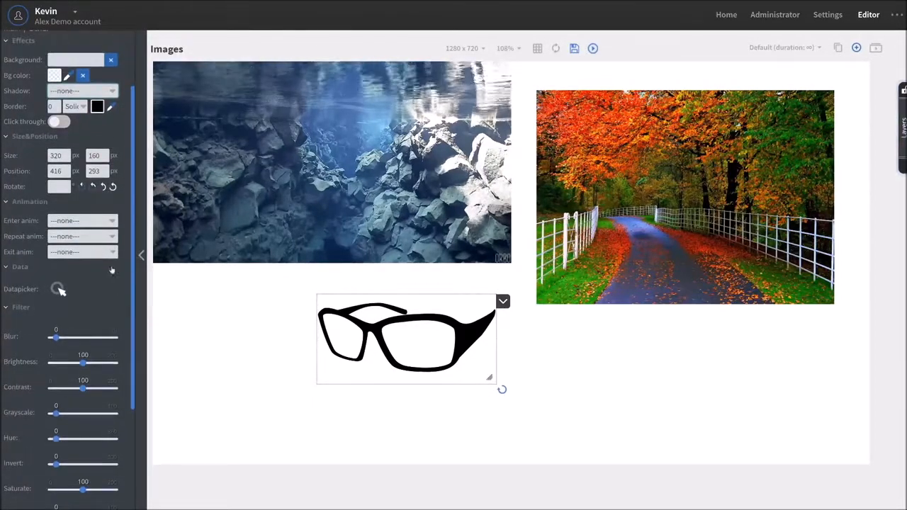
pyautogui.click(323, 189)
pyautogui.click(83, 220)
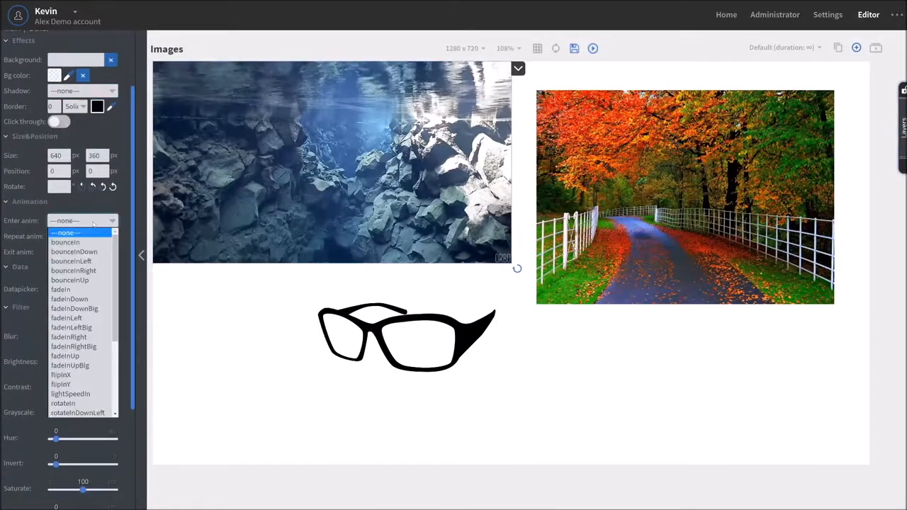
pyautogui.click(61, 289)
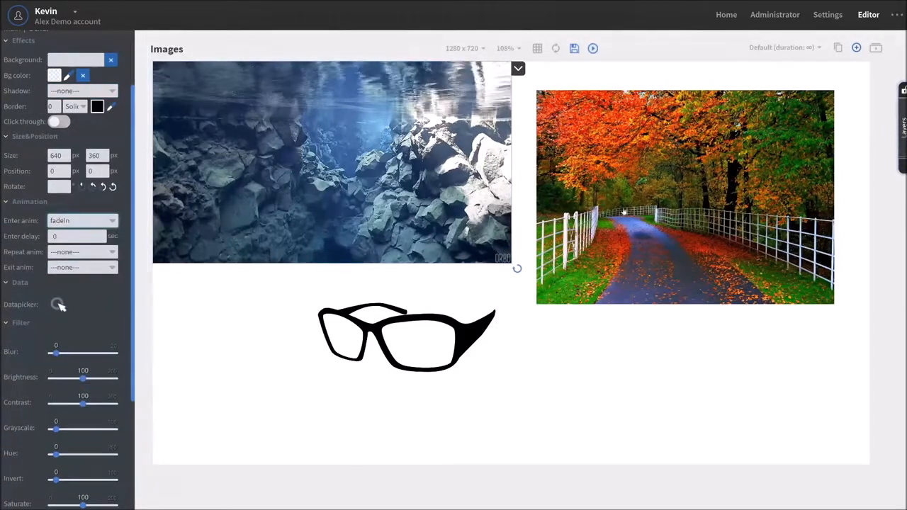
pyautogui.click(83, 220)
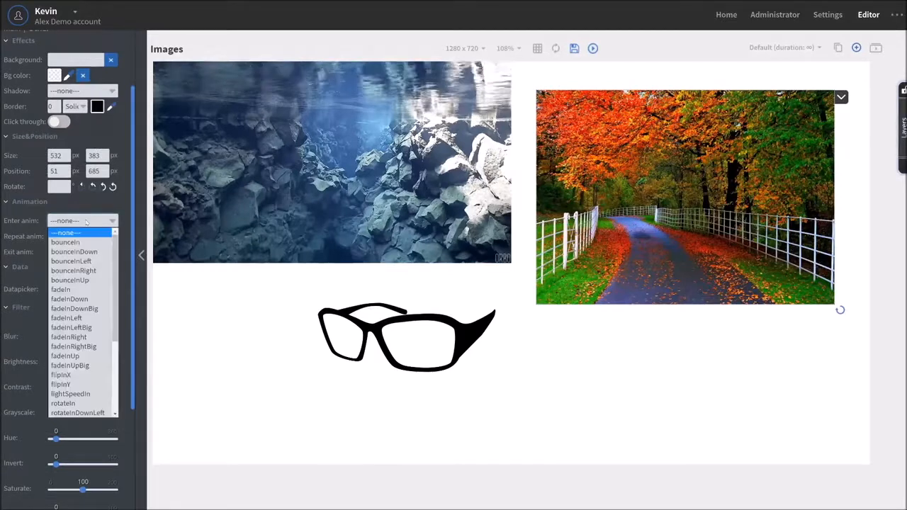
pyautogui.click(81, 243)
# - Set the enter animation of the glasses image to flipInX
pyautogui.click(405, 317)
pyautogui.click(82, 220)
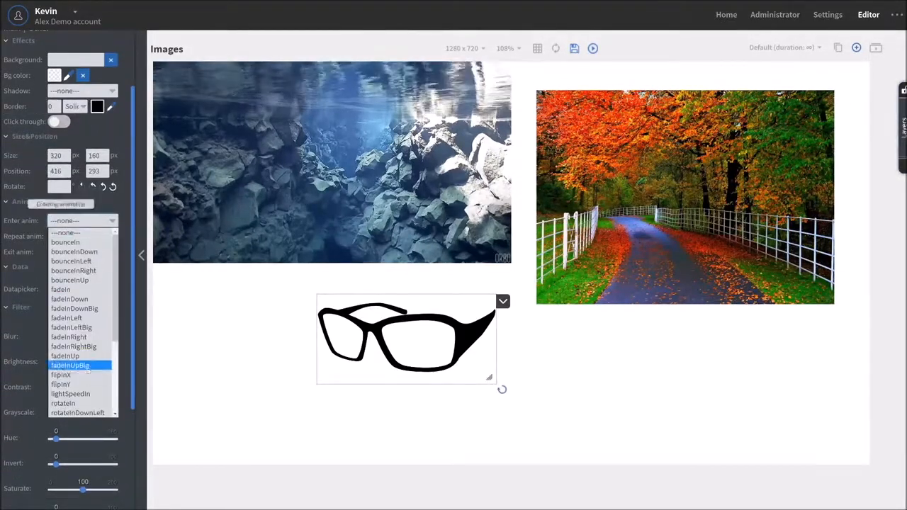
pyautogui.scroll(-3, 78, 348)
pyautogui.click(61, 292)
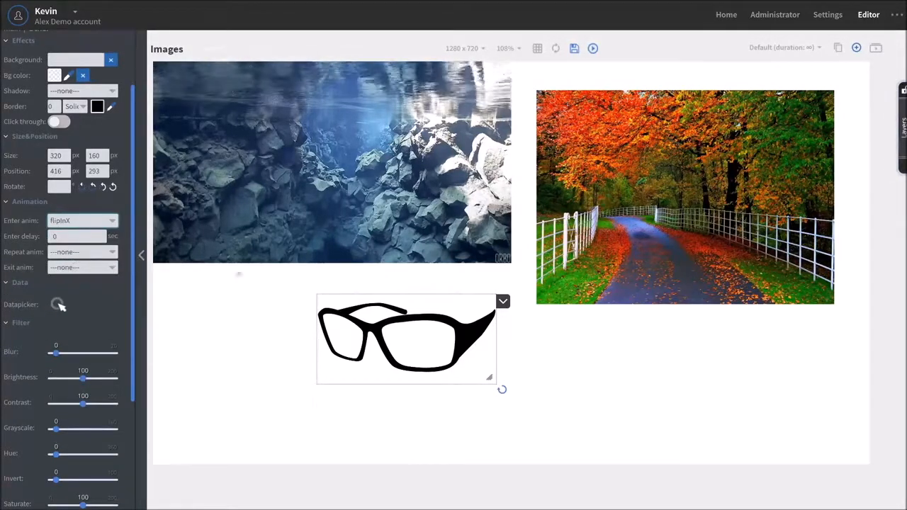
# - Give the glasses image the repeat animation pulse and the exit animation fadeOut
pyautogui.click(426, 330)
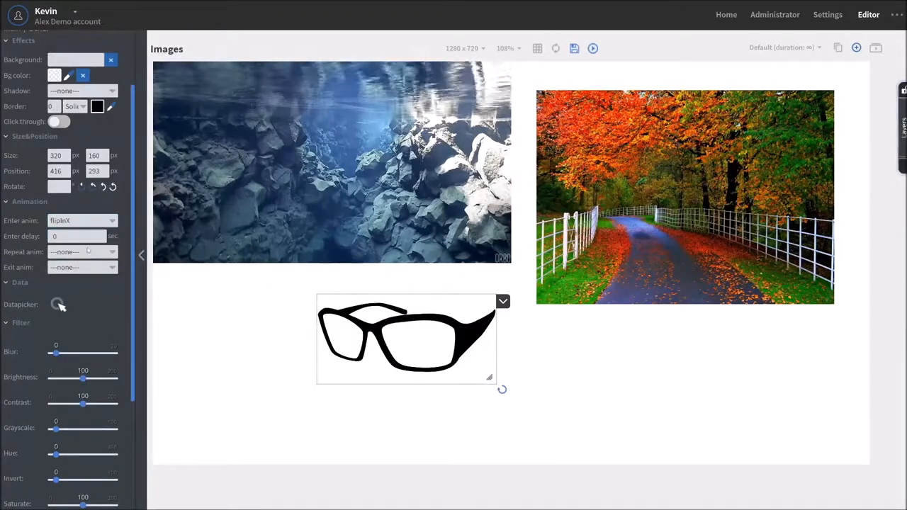
pyautogui.click(82, 251)
pyautogui.click(60, 292)
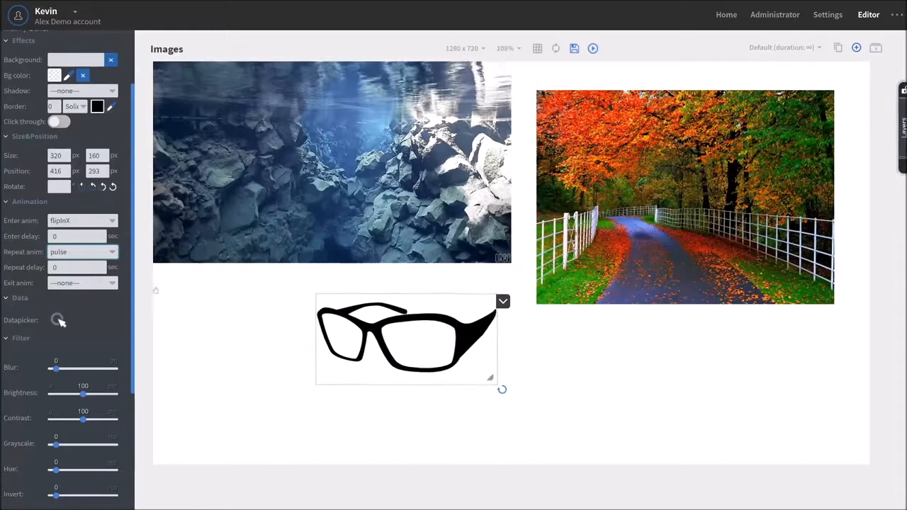
pyautogui.click(80, 282)
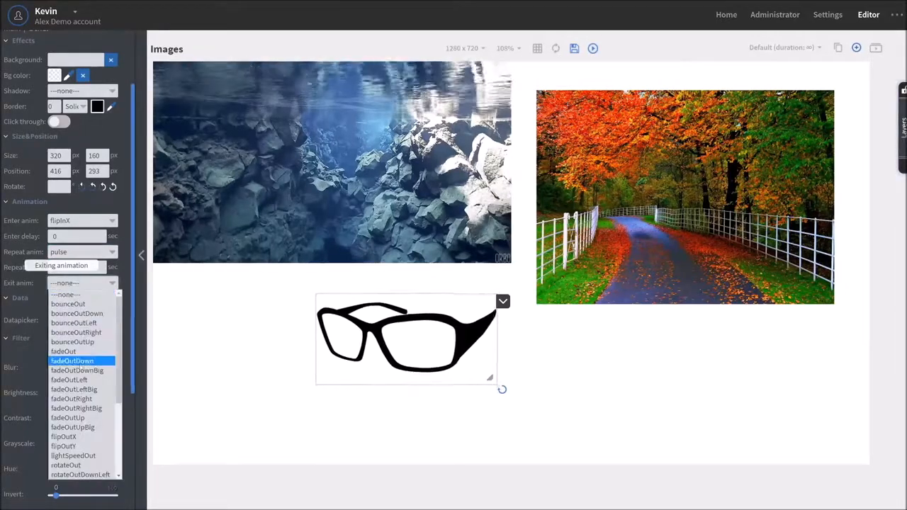
pyautogui.click(85, 353)
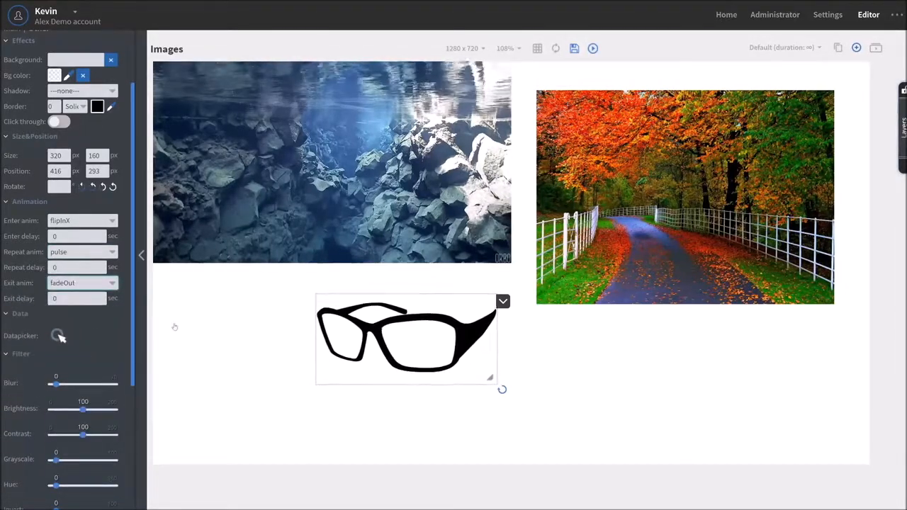
# - Adjust the autumn road picture's filters, setting brightness to 113 and saturation to 83 and leaving blur at 0
pyautogui.click(584, 249)
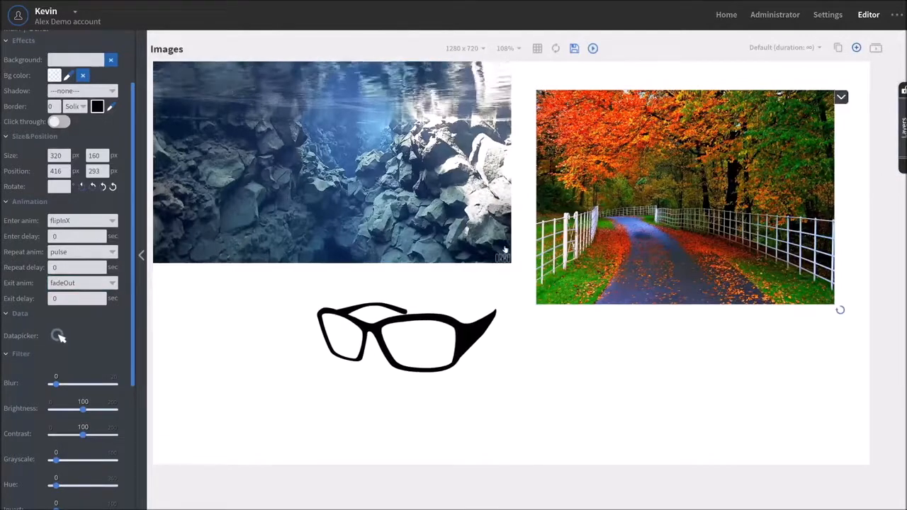
pyautogui.scroll(-1, 71, 322)
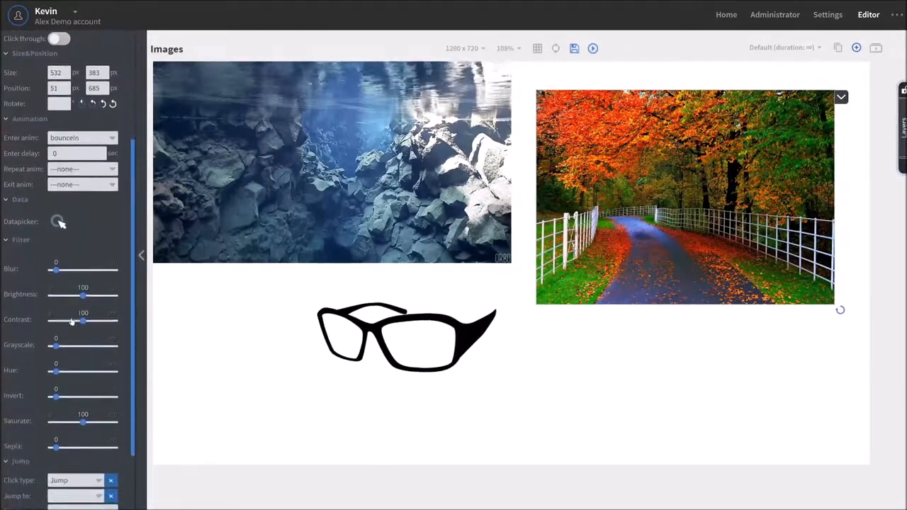
pyautogui.moveTo(59, 273)
pyautogui.mouseDown()
pyautogui.moveTo(87, 296)
pyautogui.moveTo(55, 275)
pyautogui.mouseUp()
pyautogui.scroll(-2, 89, 323)
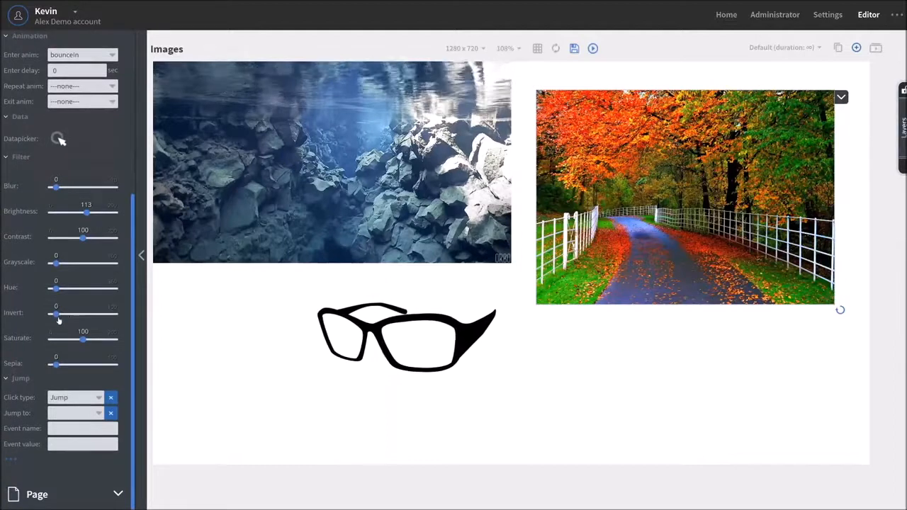
pyautogui.moveTo(61, 318); pyautogui.dragTo(76, 339)
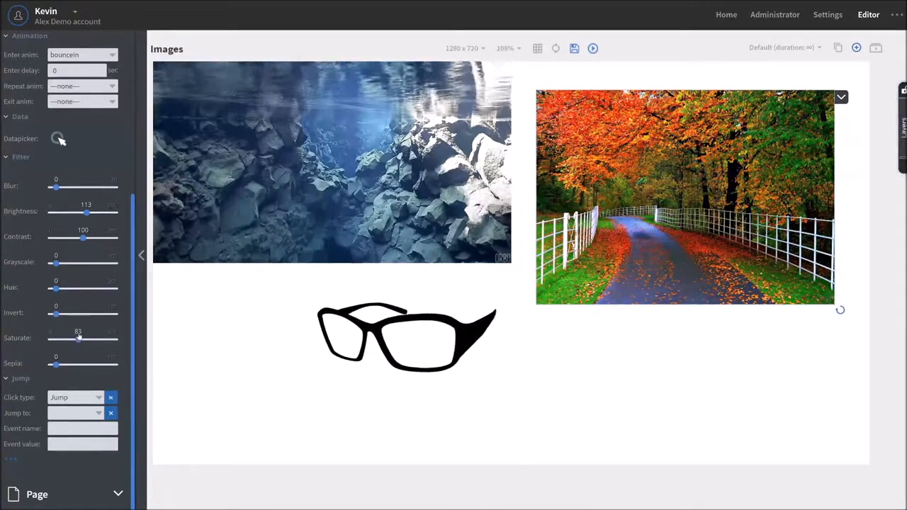
# - Keep the autumn road picture's opacity at 100% and round its corners by about 3px
pyautogui.scroll(-3, 11, 461)
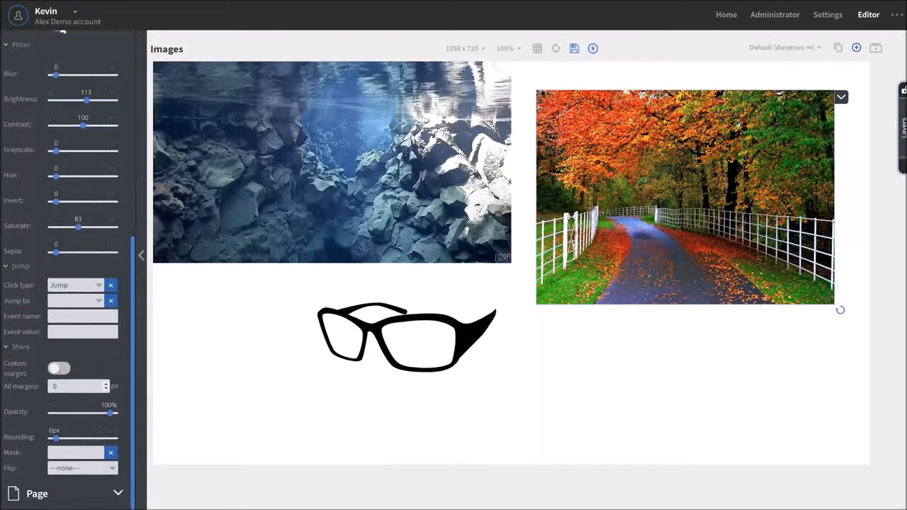
pyautogui.moveTo(110, 416)
pyautogui.mouseDown()
pyautogui.moveTo(83, 412)
pyautogui.moveTo(112, 411)
pyautogui.mouseUp()
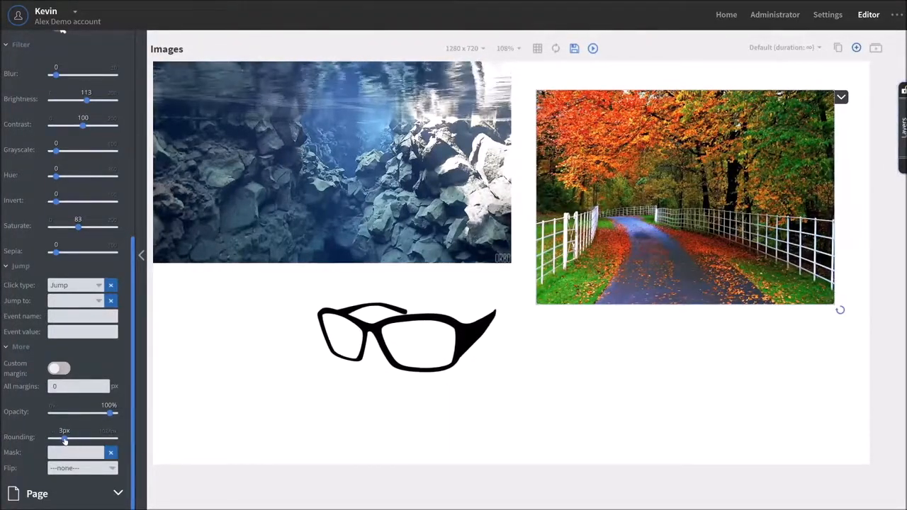
pyautogui.scroll(5, 108, 321)
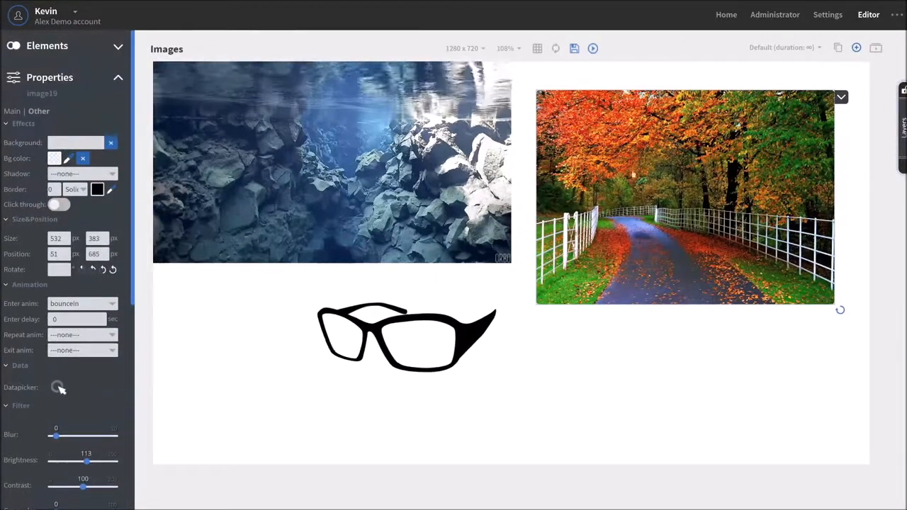
# - Move the Silfra picture to about position 27, 18 px and save the page content
pyautogui.moveTo(409, 199); pyautogui.dragTo(418, 214)
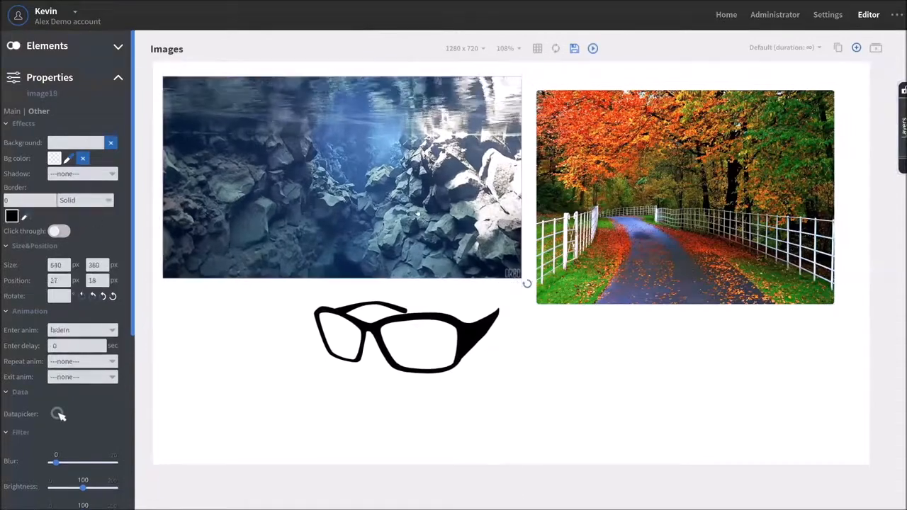
pyautogui.click(573, 48)
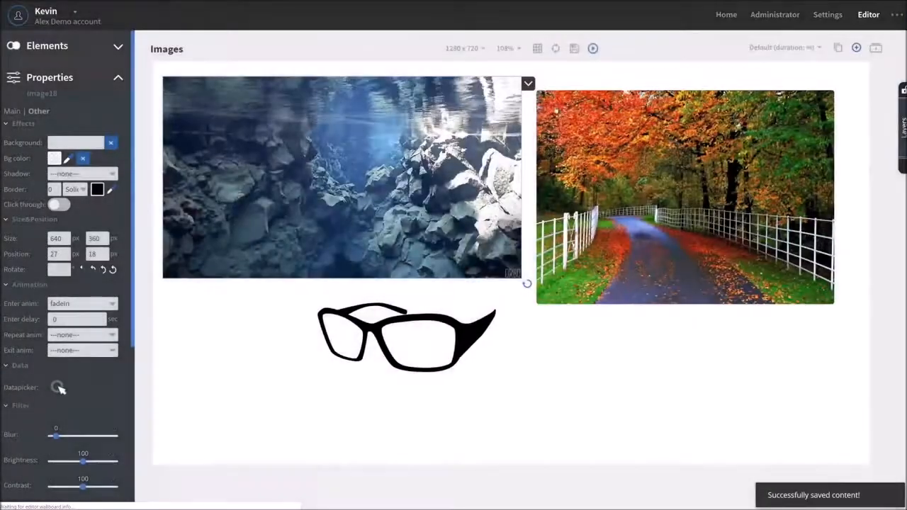
pyautogui.moveTo(593, 48)
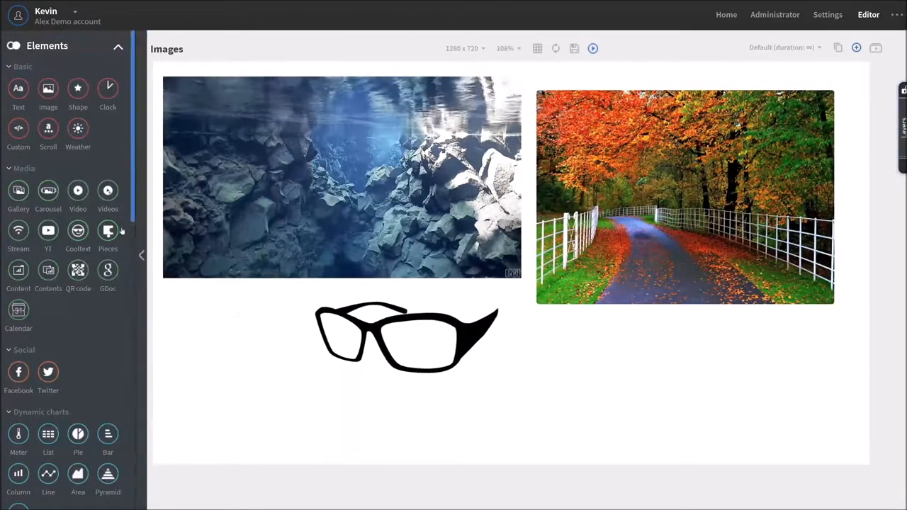
# - Add a Pieces element beside the glasses, and delete the Silfra, autumn road and glasses images from the page
pyautogui.moveTo(217, 253); pyautogui.dragTo(256, 347)
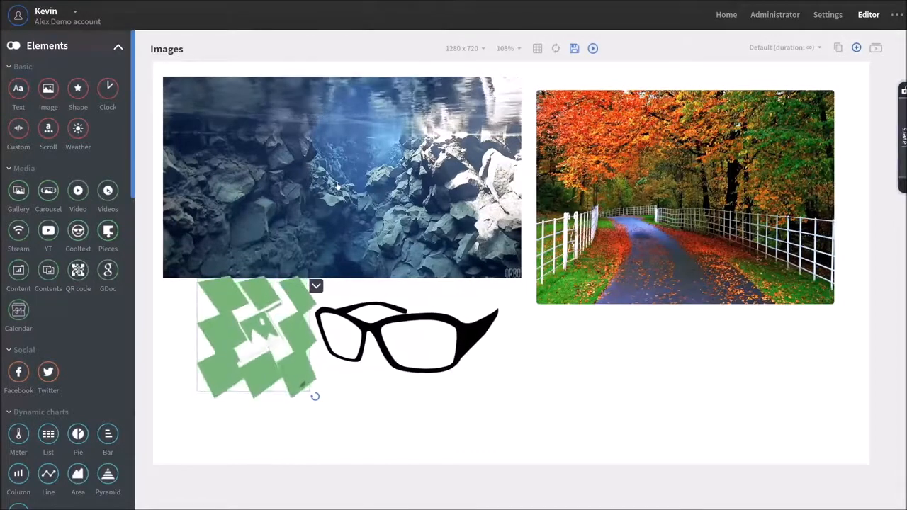
pyautogui.click(338, 187)
pyautogui.press('Delete')
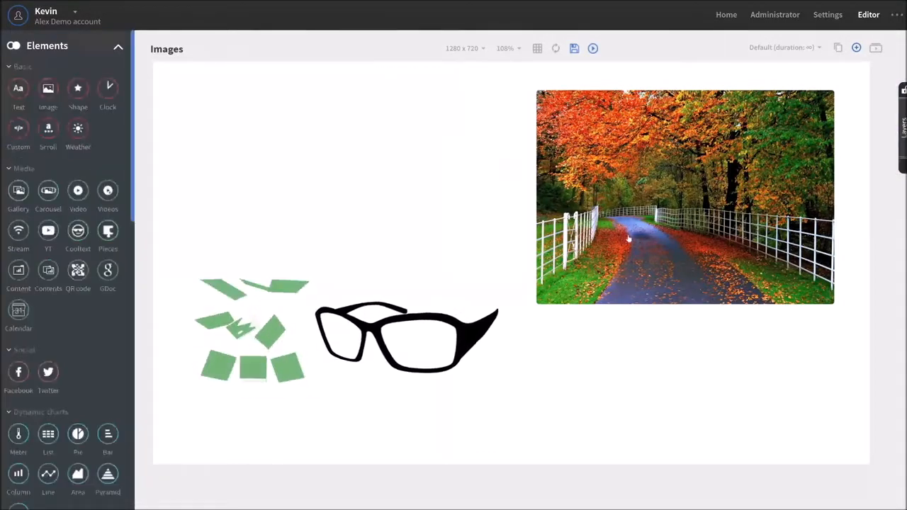
pyautogui.click(602, 257)
pyautogui.press('Delete')
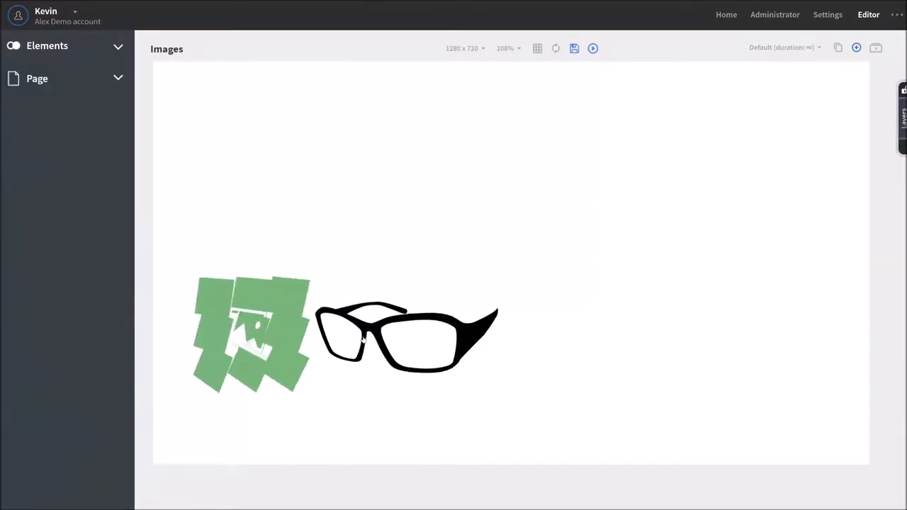
pyautogui.click(384, 331)
pyautogui.press('Delete')
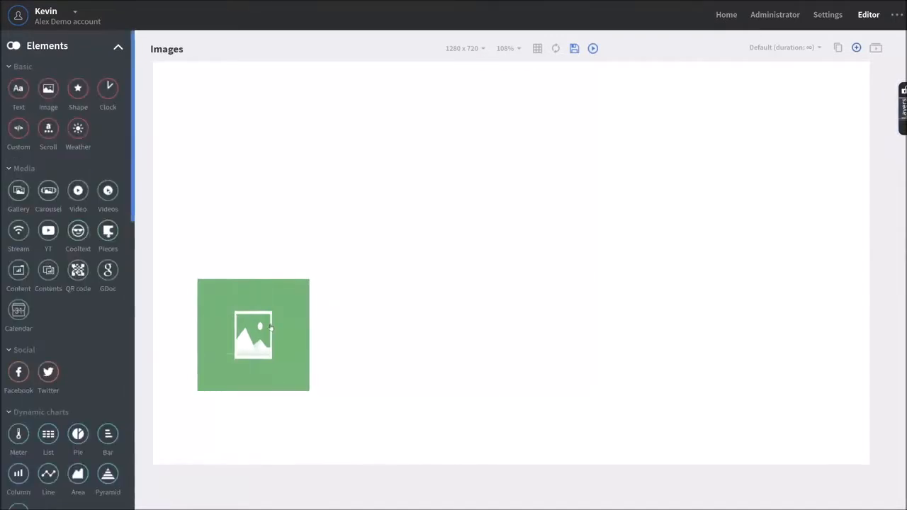
# - Size the Pieces element to half the page's width and height, and centre it horizontally and vertically
pyautogui.click(269, 327)
pyautogui.click(69, 175)
pyautogui.click(68, 187)
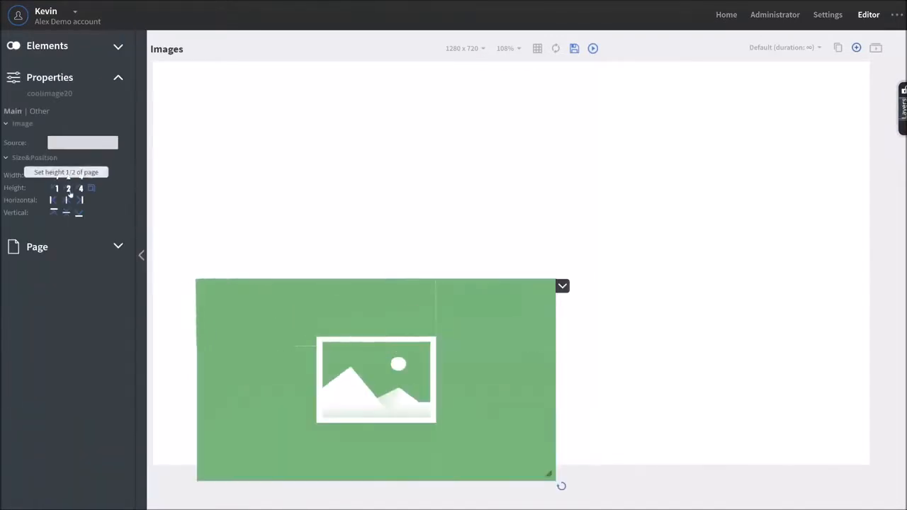
pyautogui.click(67, 200)
pyautogui.click(67, 213)
# - Use the beautiful-nature picture as the source of the Pieces element
pyautogui.click(83, 144)
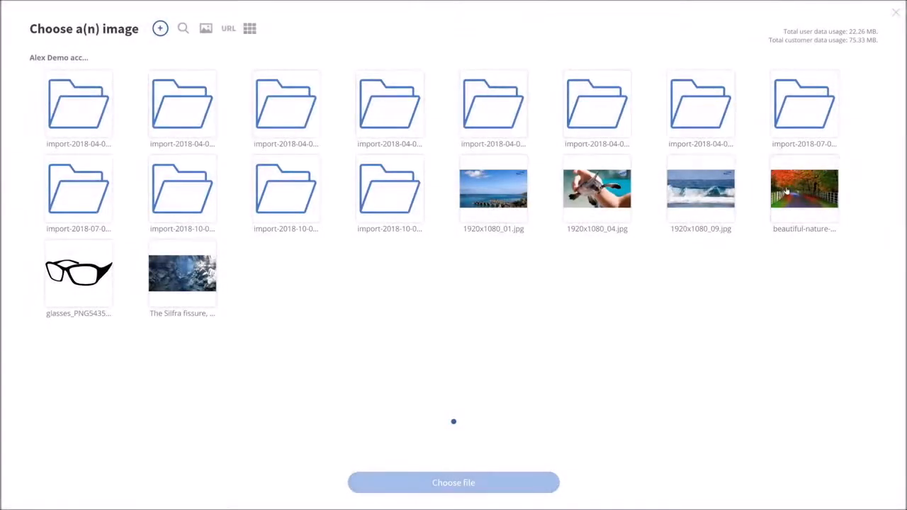
pyautogui.click(788, 201)
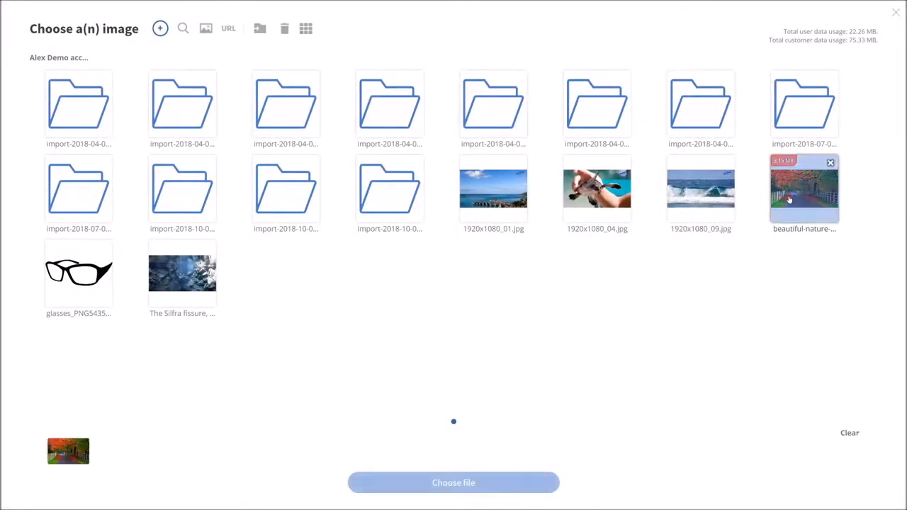
pyautogui.click(454, 483)
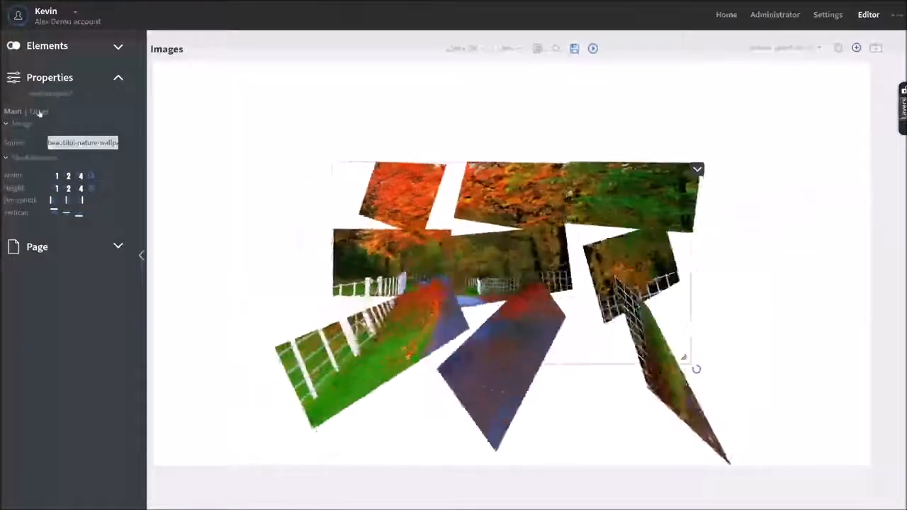
# - Change the Pieces element's animation to Animation 1
pyautogui.click(38, 112)
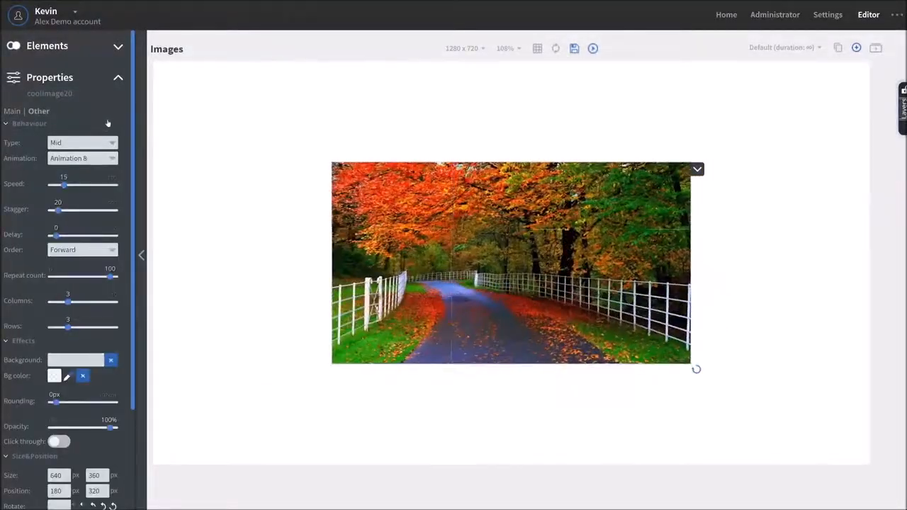
pyautogui.click(112, 158)
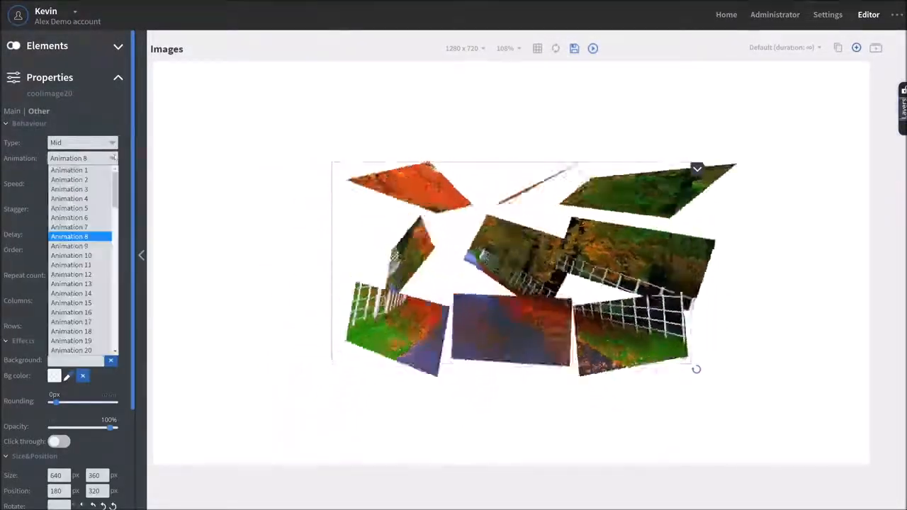
pyautogui.click(97, 171)
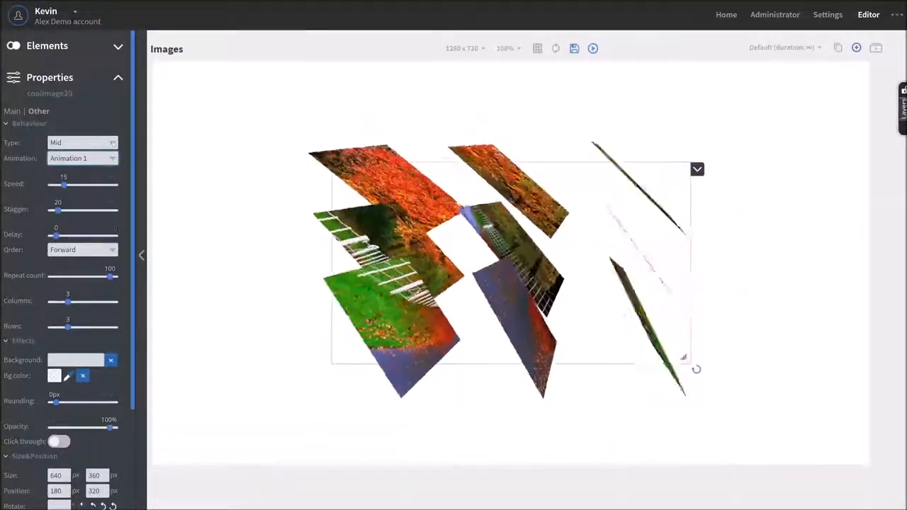
# - Try the In and Out types on the Pieces element, settle on In, and set its speed to about 29
pyautogui.click(112, 143)
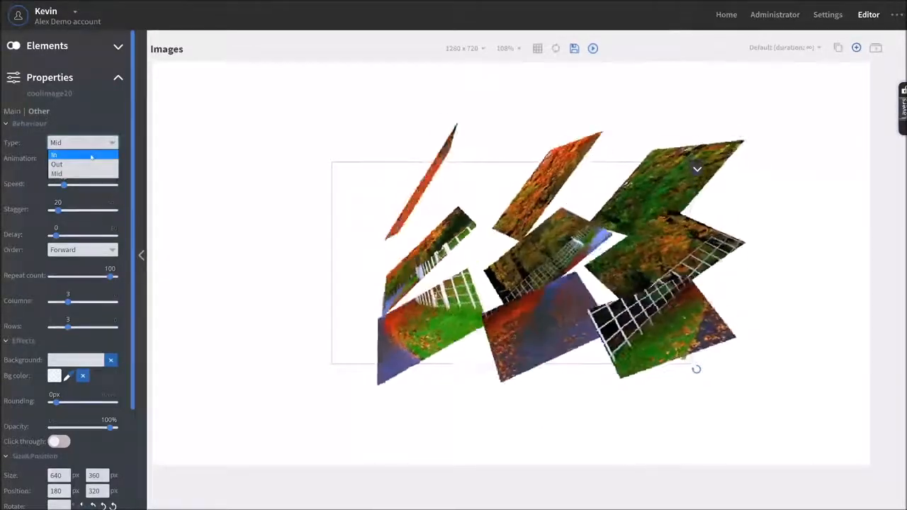
pyautogui.click(91, 155)
pyautogui.click(78, 143)
pyautogui.click(71, 164)
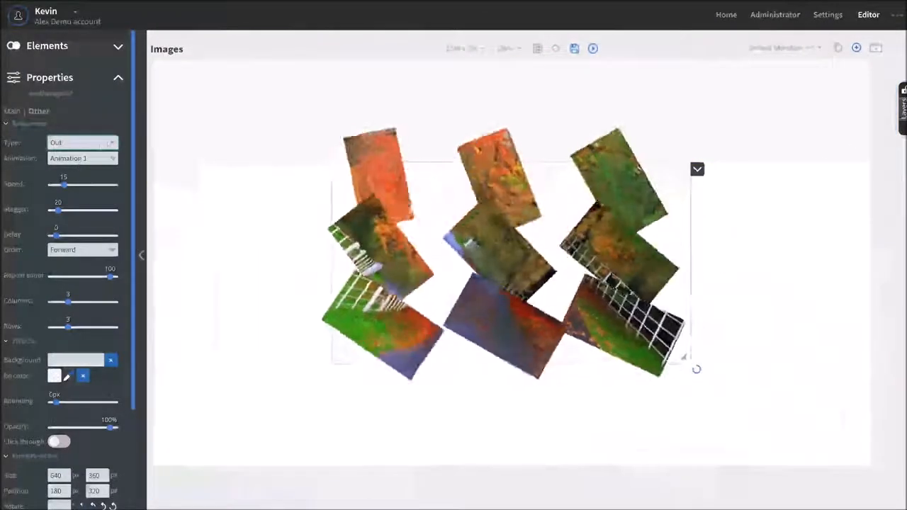
pyautogui.click(78, 142)
pyautogui.click(78, 155)
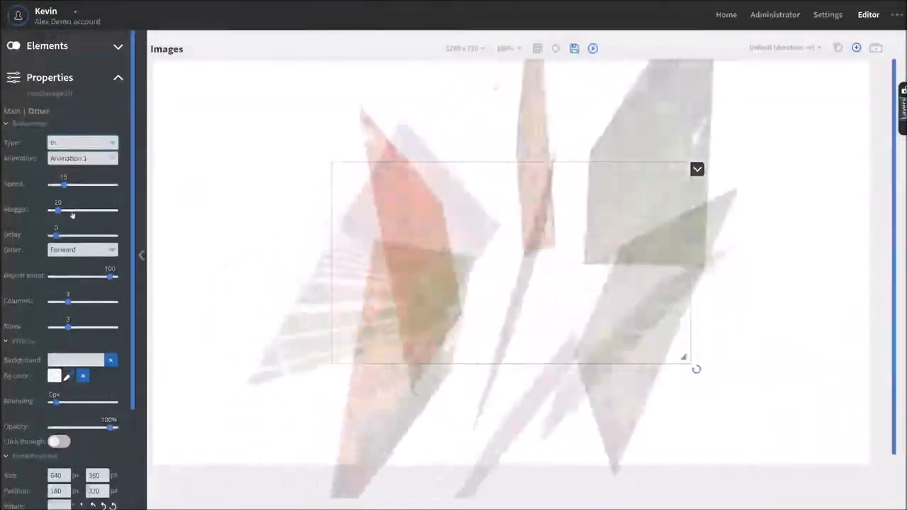
pyautogui.click(71, 185)
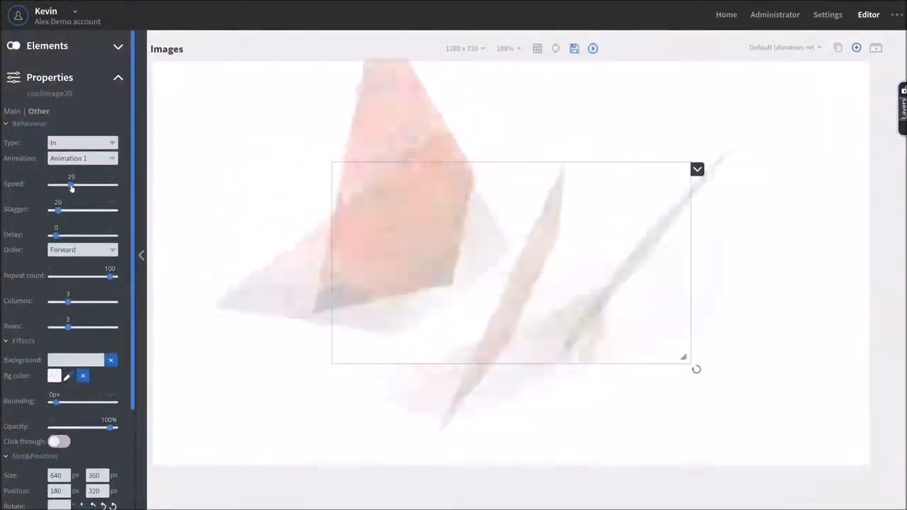
# - Set the Pieces element's speed to 15, try staggers of 73 and 135, and settle on a stagger of 49
pyautogui.click(64, 185)
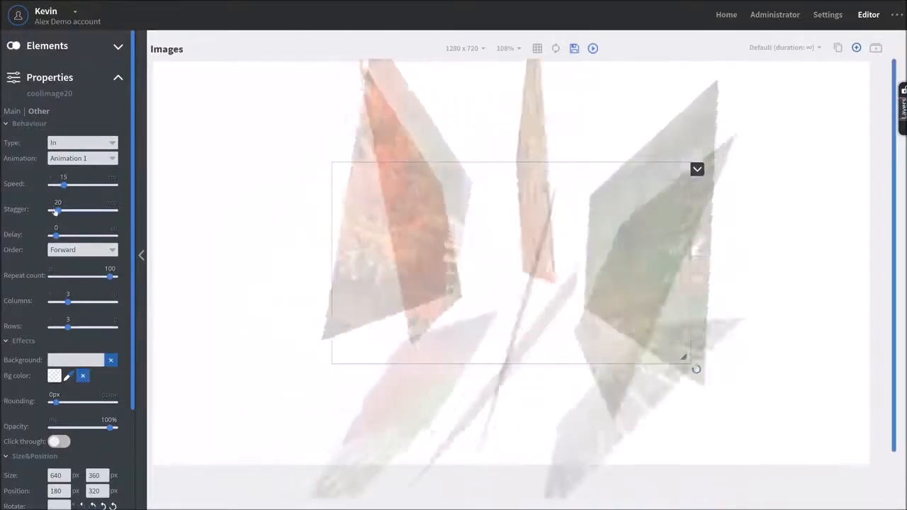
pyautogui.click(58, 211)
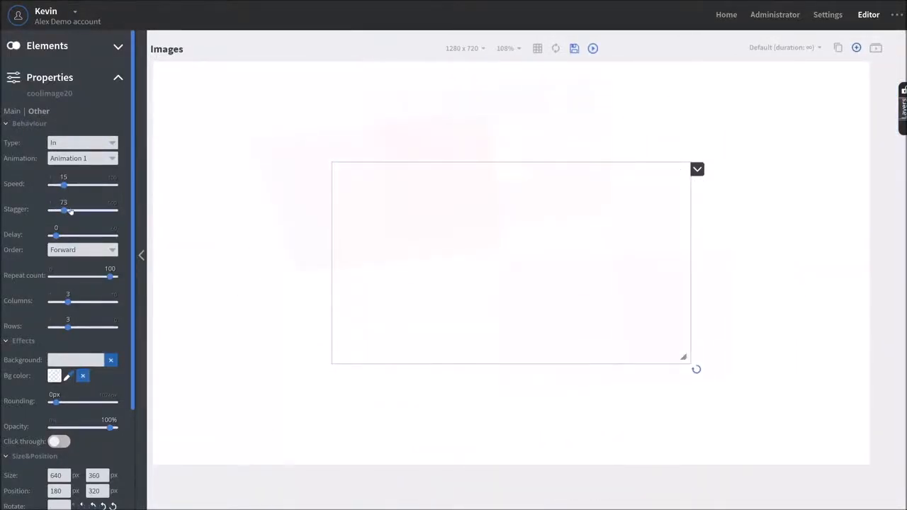
pyautogui.click(70, 210)
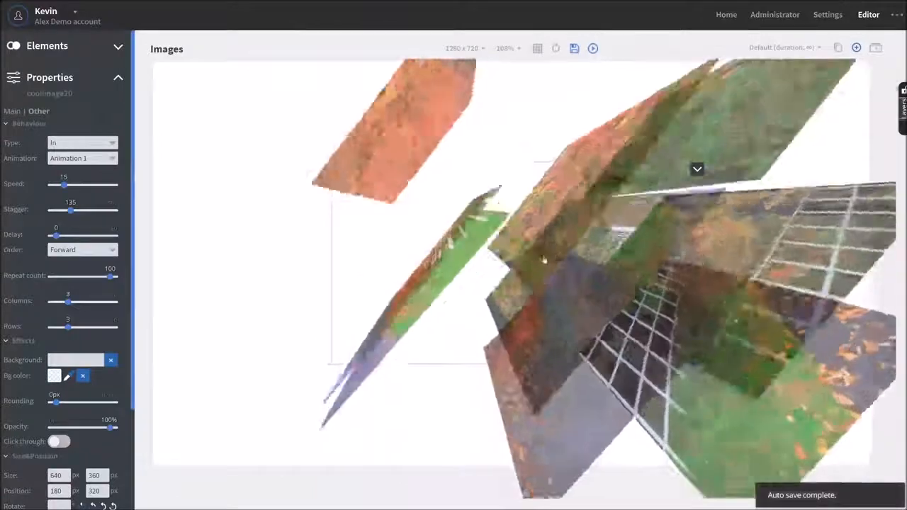
pyautogui.click(61, 210)
# - Try the Reverse and Forward orders on the Pieces element's animation and settle on Random
pyautogui.click(82, 250)
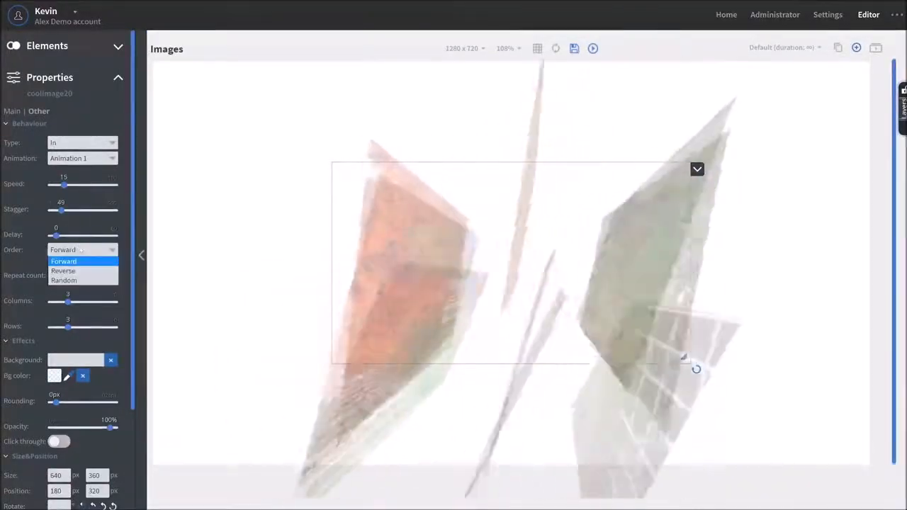
pyautogui.click(63, 271)
pyautogui.click(82, 249)
pyautogui.click(80, 261)
pyautogui.click(82, 249)
pyautogui.click(81, 280)
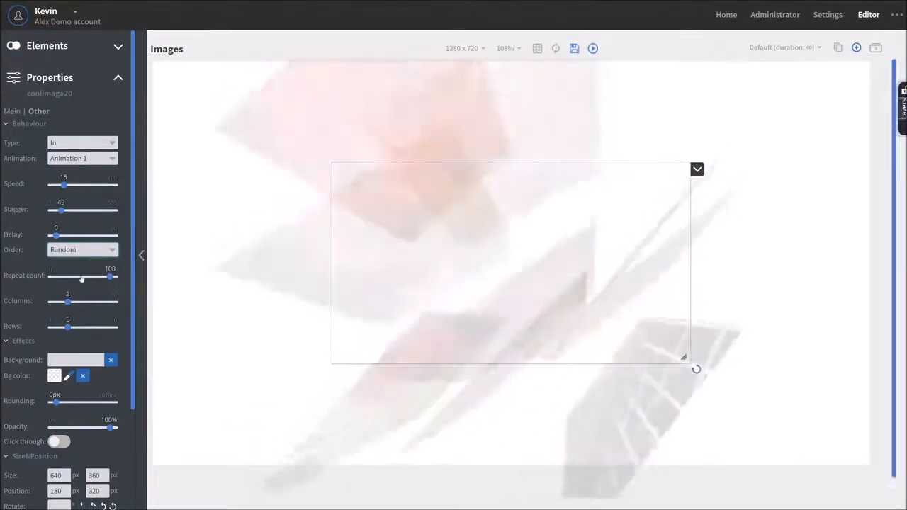
# - Reduce the Pieces element's animation repeat count to 0
pyautogui.scroll(-1, 110, 238)
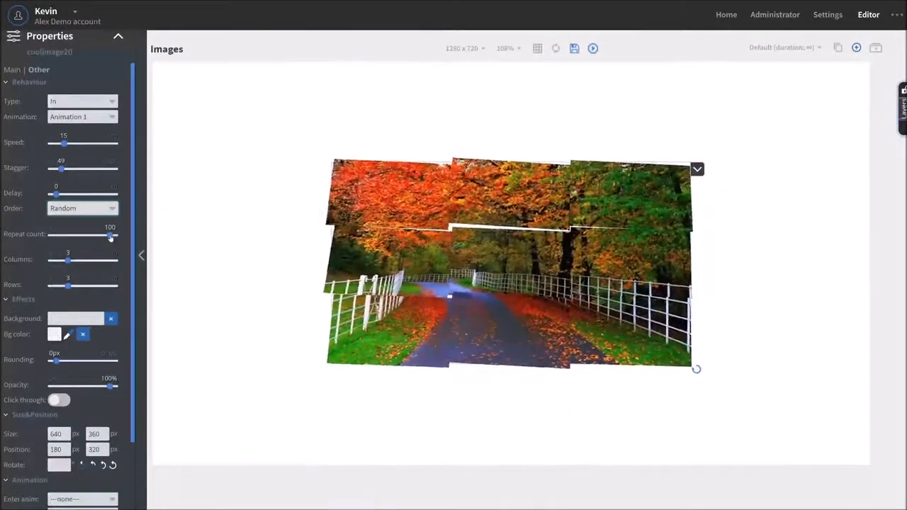
pyautogui.moveTo(108, 238); pyautogui.dragTo(52, 240)
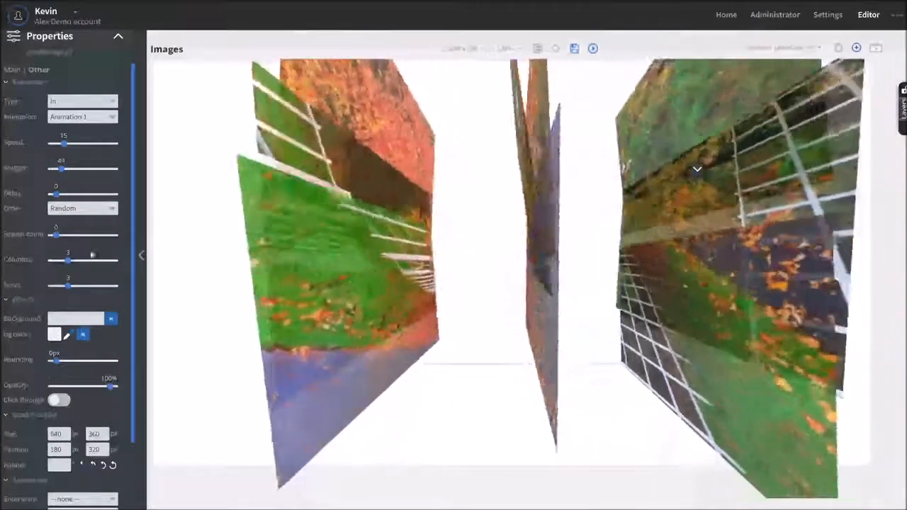
pyautogui.scroll(-1, 90, 298)
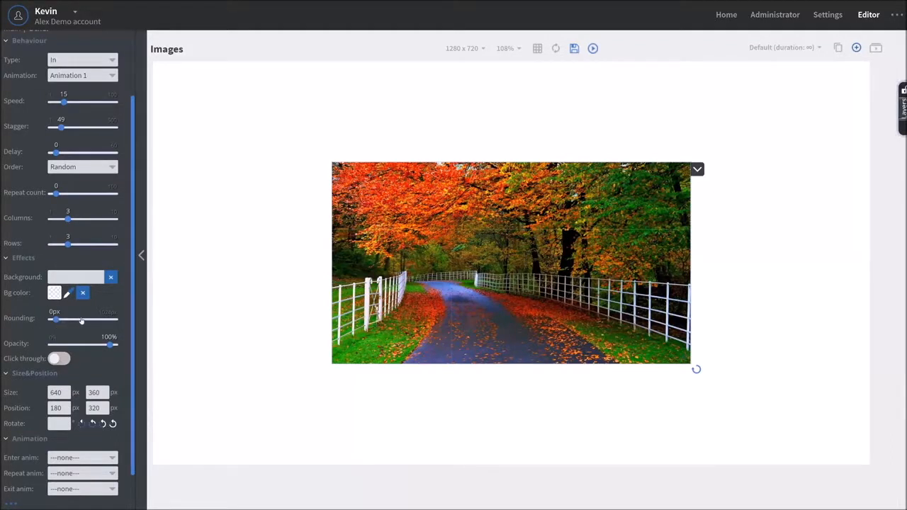
pyautogui.scroll(2, 101, 306)
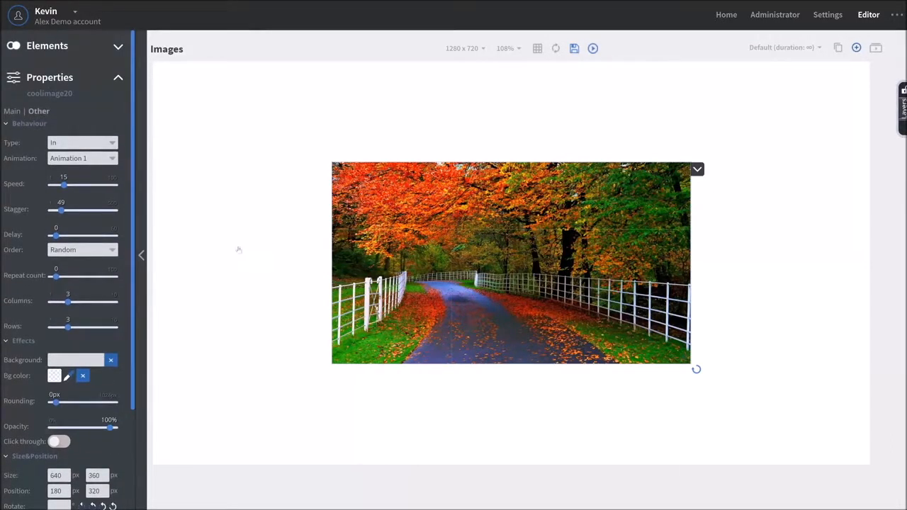
# - Save the Images page, preview it in full screen, and return to the editor
pyautogui.click(574, 52)
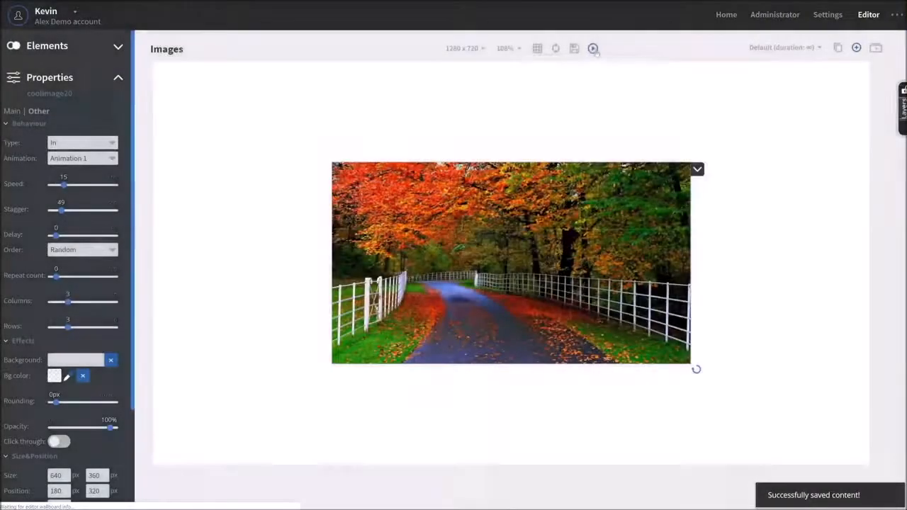
pyautogui.click(593, 49)
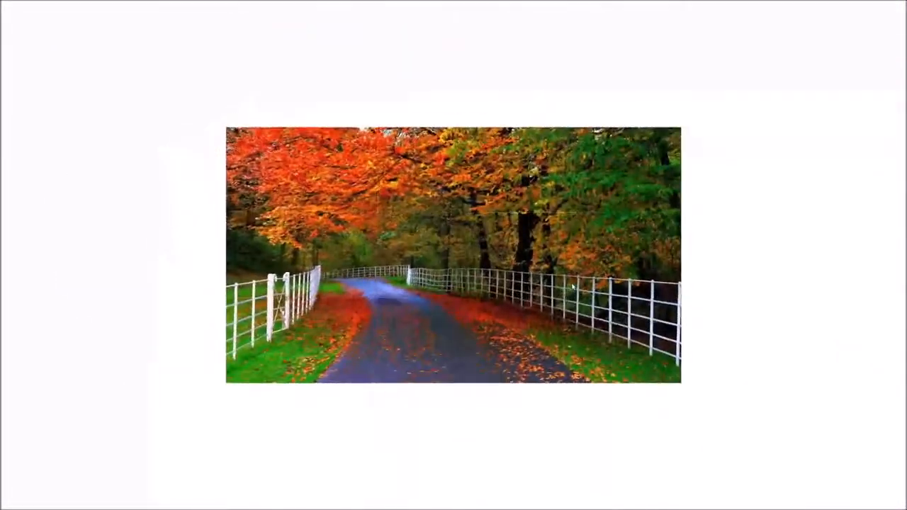
pyautogui.press('Escape')
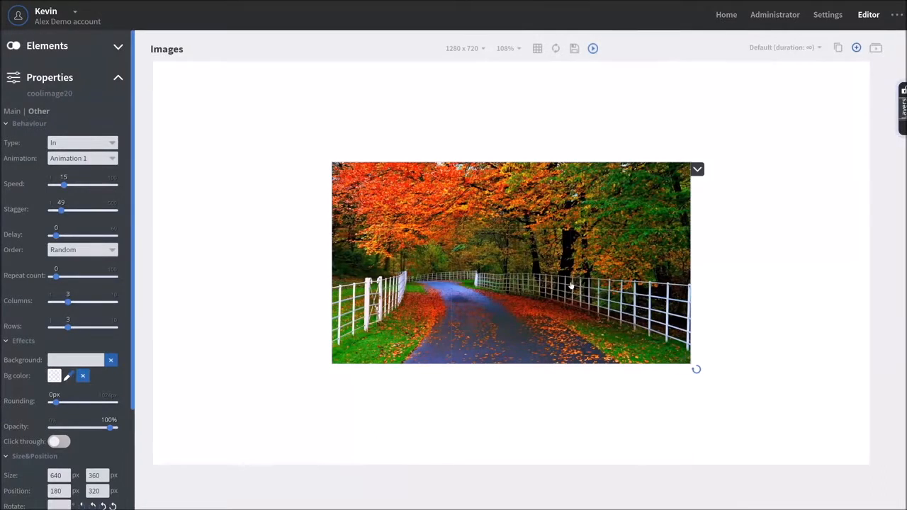